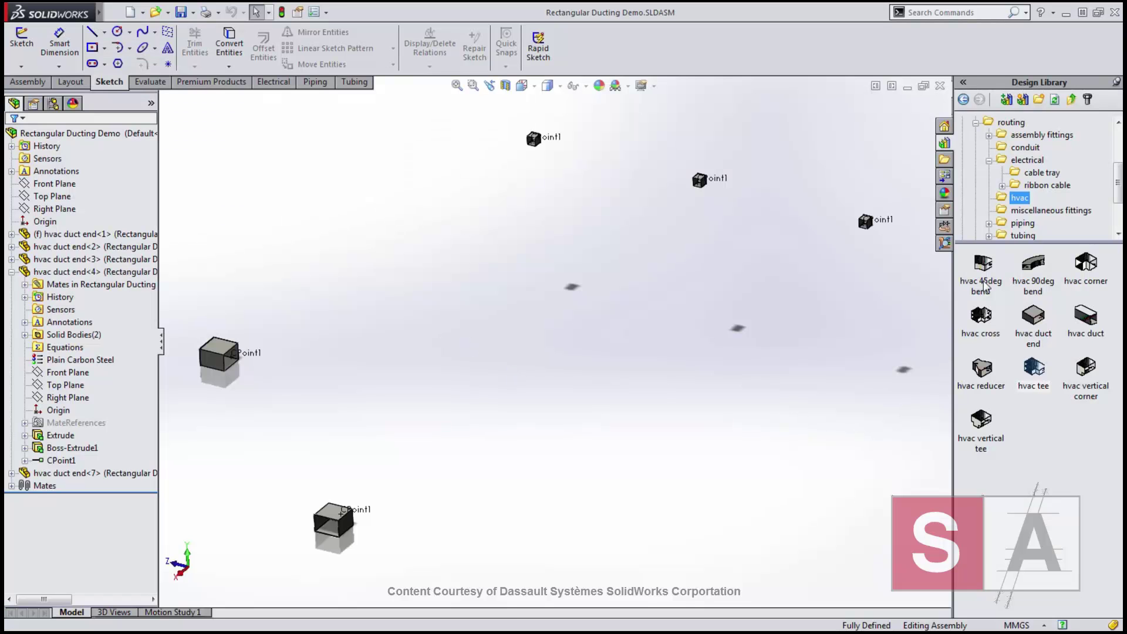
Bring up the context options for CPoint1 on the first HVAC duct end.
right_click(232, 357)
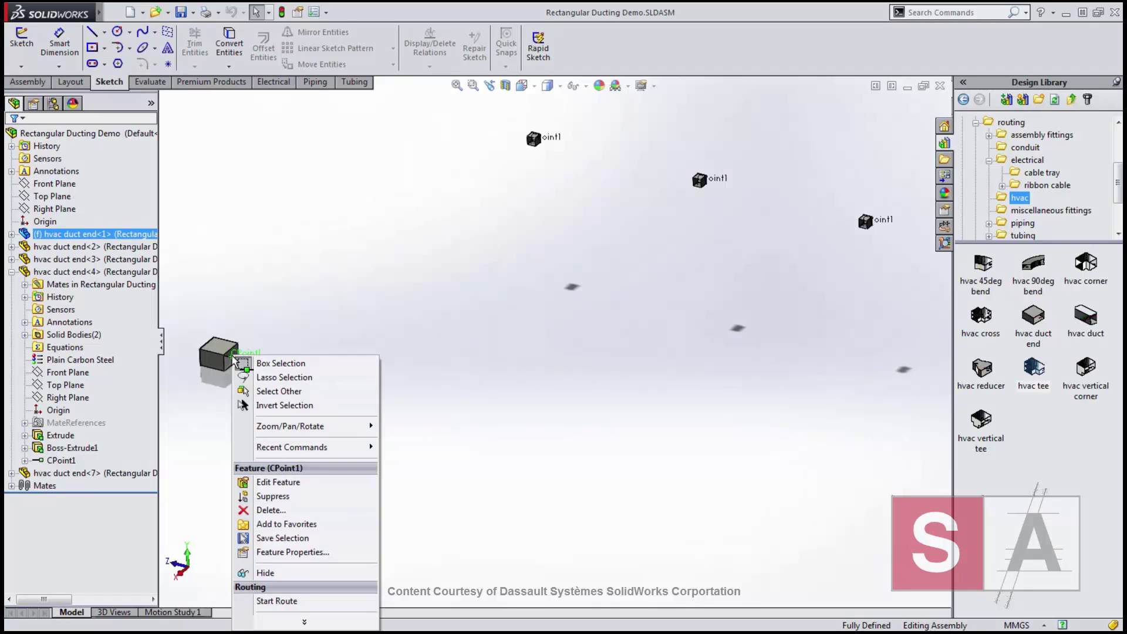
Start a route from CPoint1 and accept the default rectangular duct route properties.
left_click(276, 600)
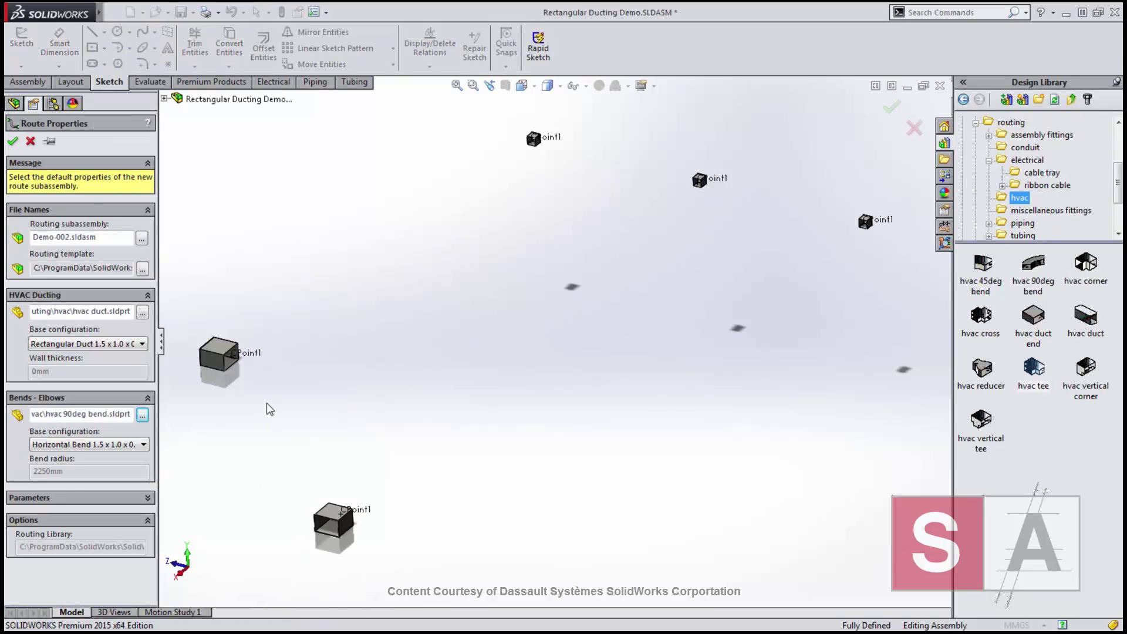
right_click(269, 409)
left_click(296, 461)
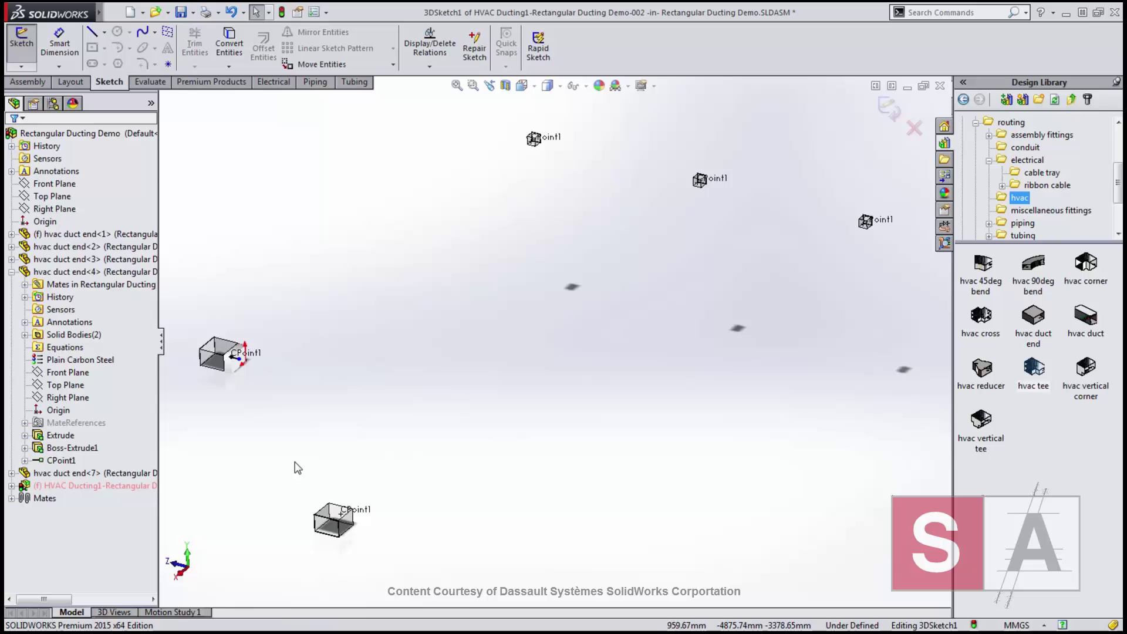
scroll(300, 404, "up", 3)
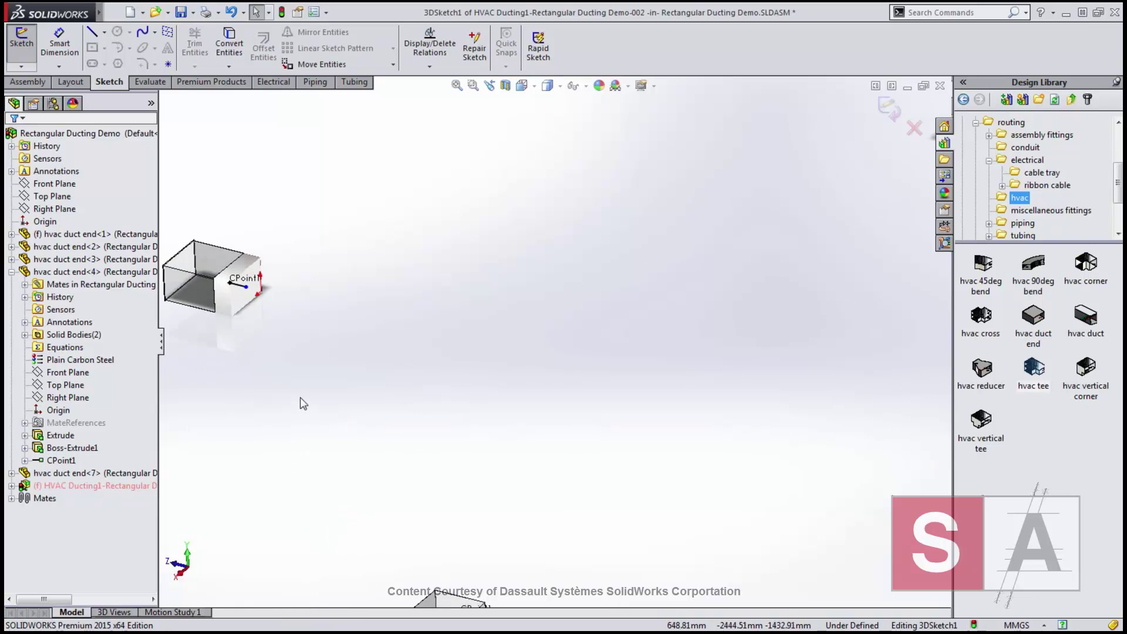
Sketch a straight duct run out from the duct end and snap an HVAC tee onto its end.
left_click(253, 293)
double_click(424, 330)
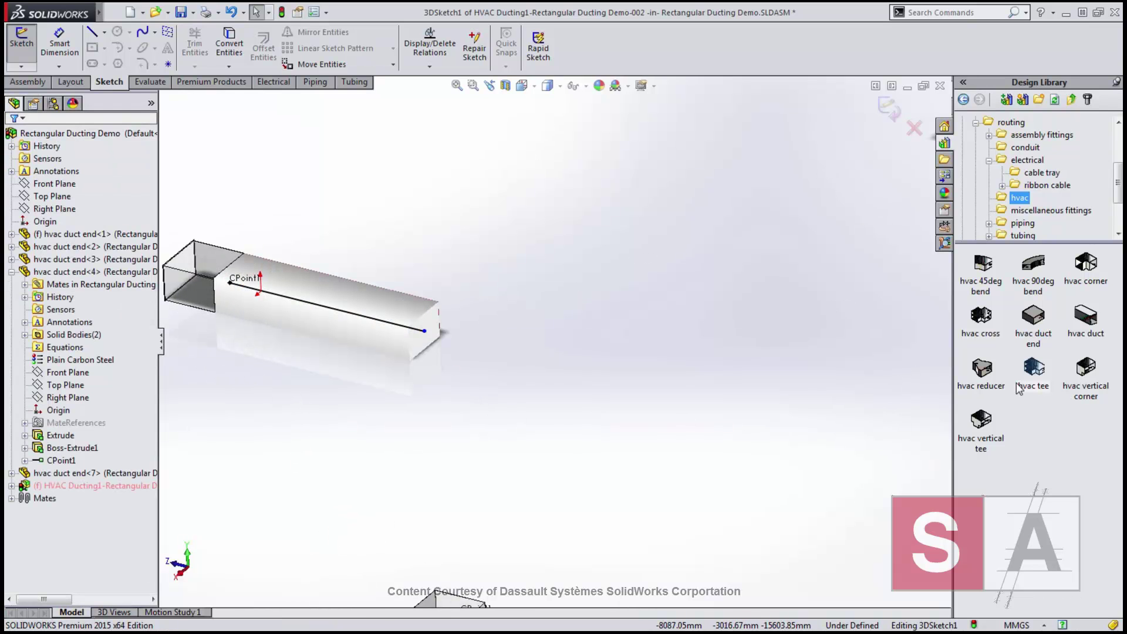
left_click_drag(919, 365, 554, 367)
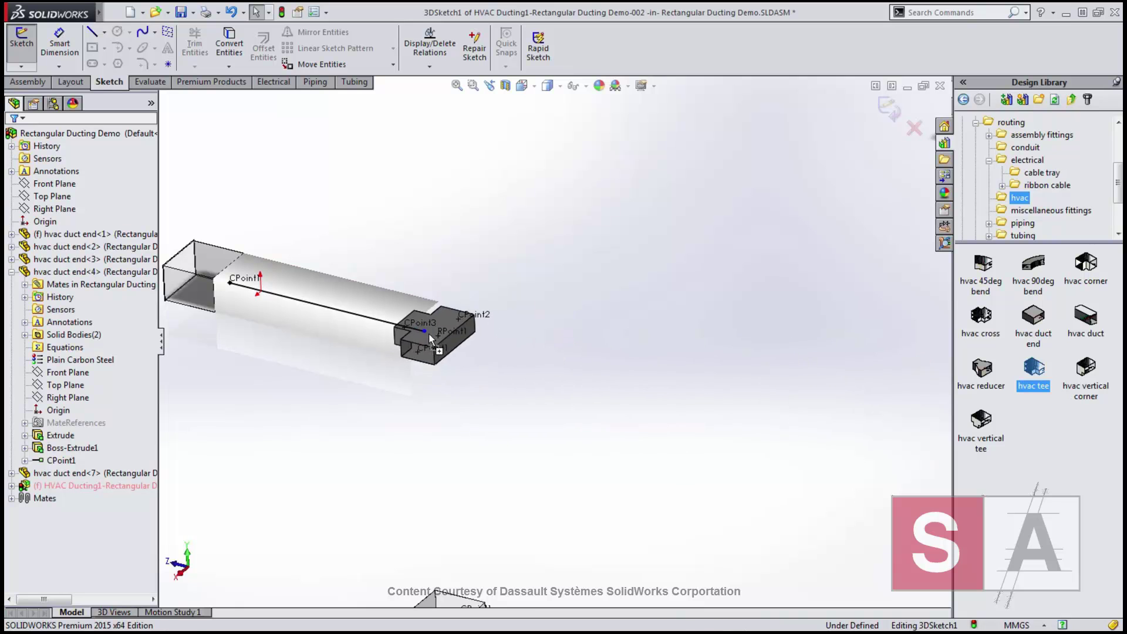
left_click_drag(429, 333, 424, 332)
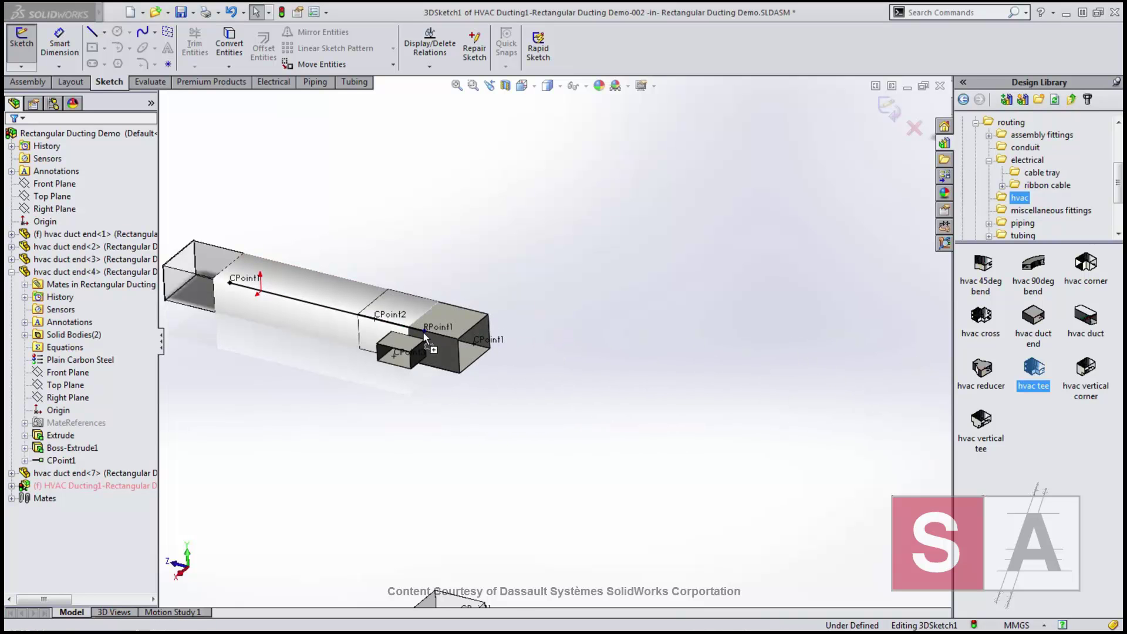
Choose and confirm the tee's size configuration without inserting another tee.
left_click(871, 342)
left_click(892, 406)
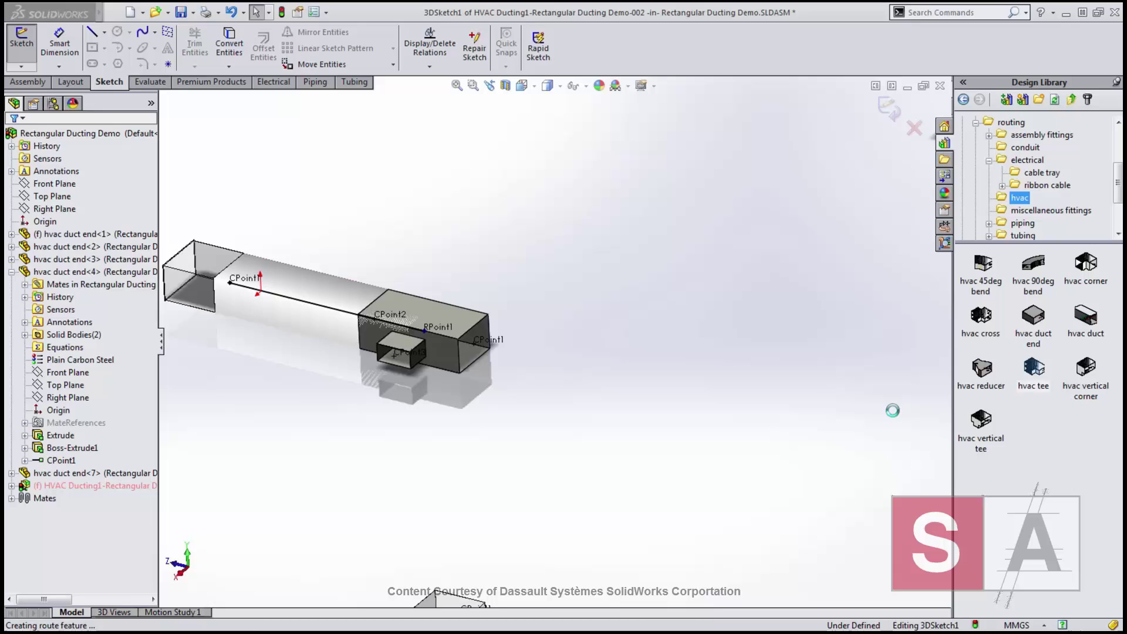
key("Escape")
scroll(566, 456, "up", 2)
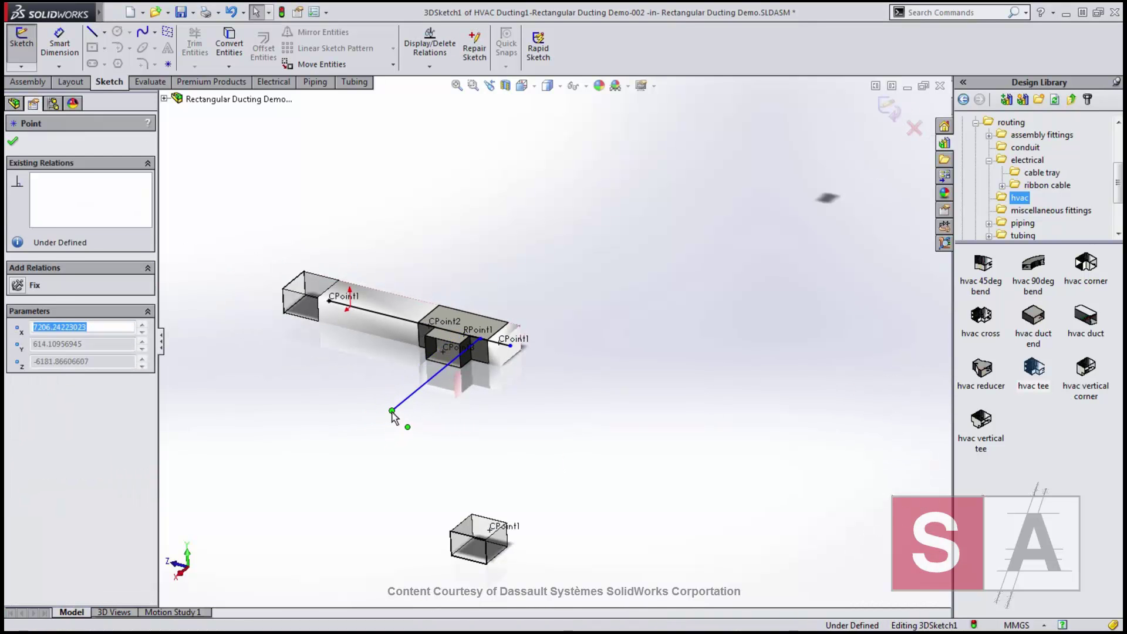
Sketch a bending branch from the tee's side outlet to the lower duct end's CPoint1.
key("s")
left_click(396, 438)
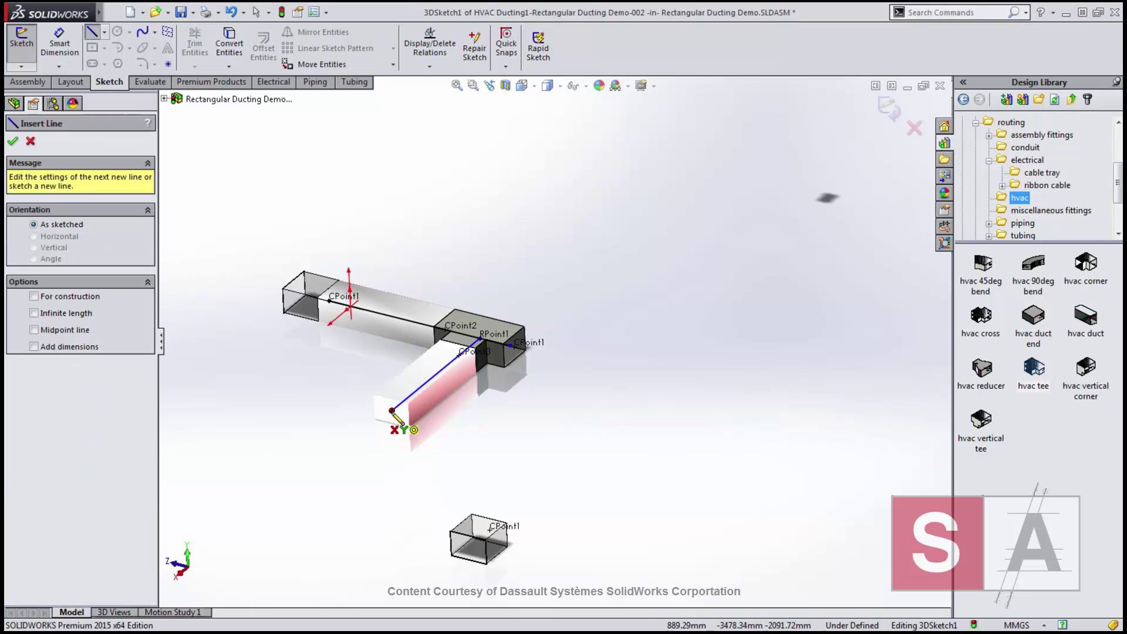
left_click(393, 413)
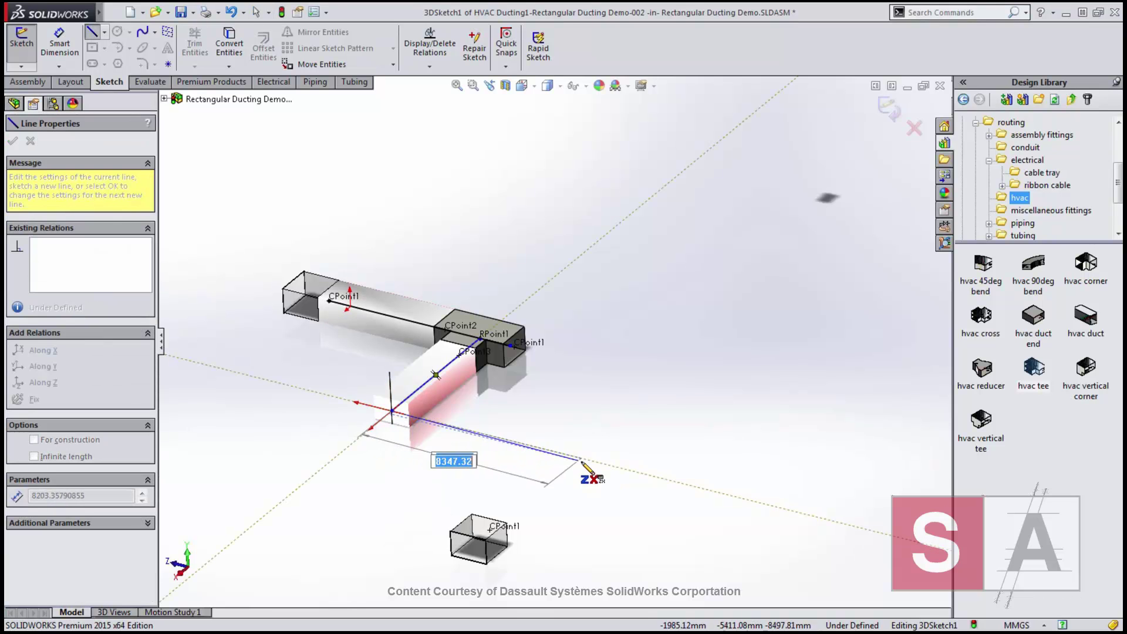
left_click(581, 461)
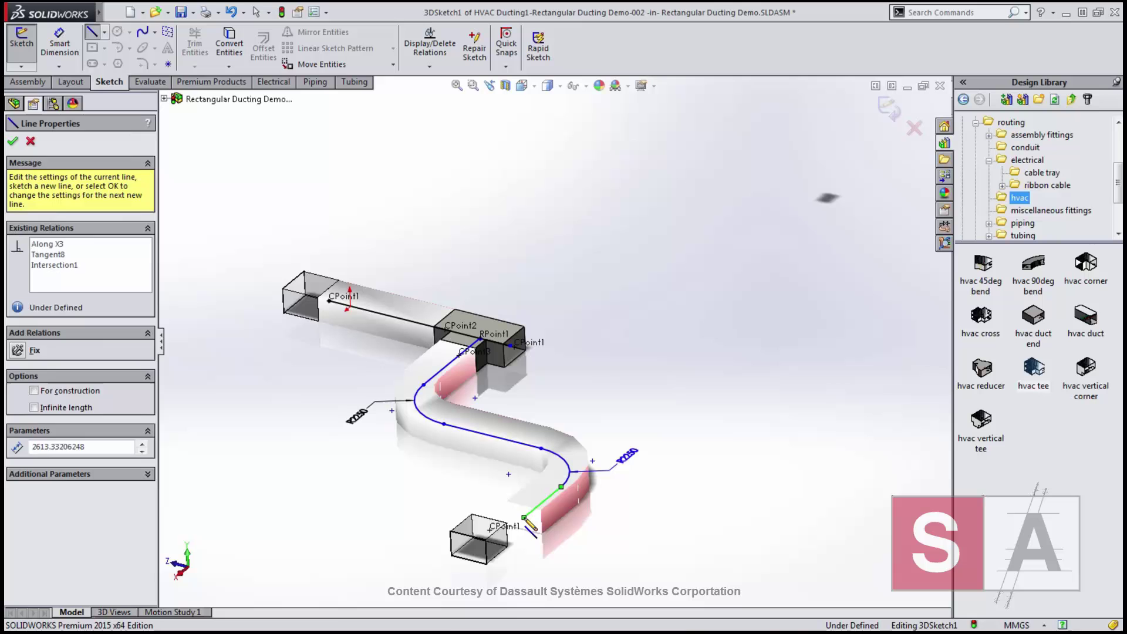
double_click(524, 518)
left_click(489, 529)
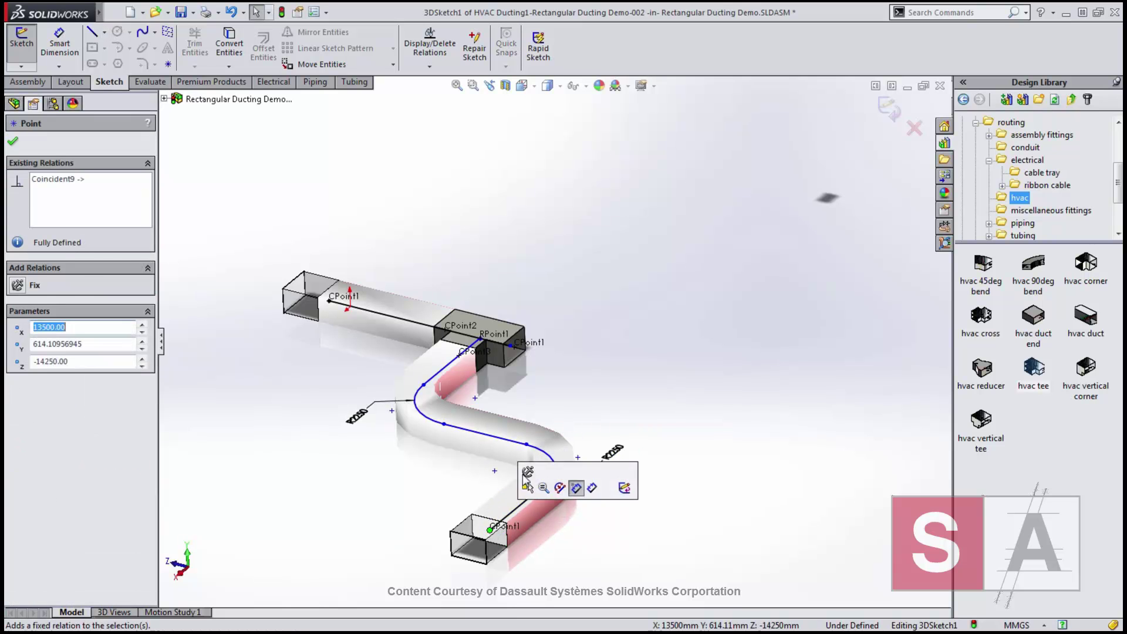
left_click(585, 364)
Drag the main run's endpoint to extend the duct past the tee.
left_click_drag(514, 352, 612, 370)
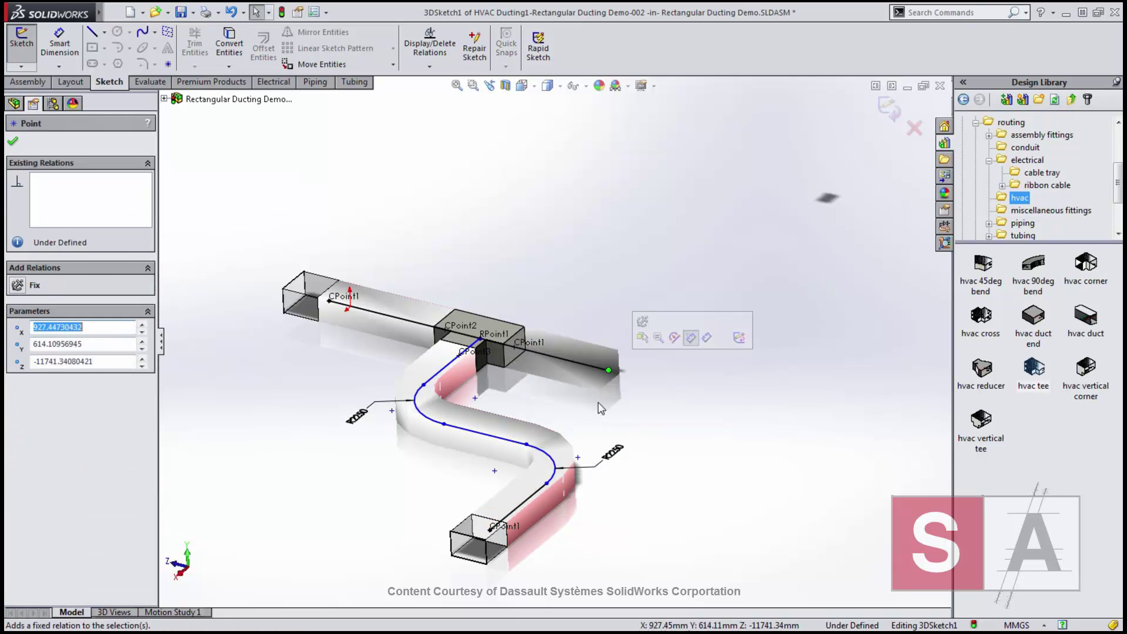
Run the main duct straight up from its end and then horizontally across, with bends at the turns.
left_click(617, 387)
key("s")
left_click(609, 429)
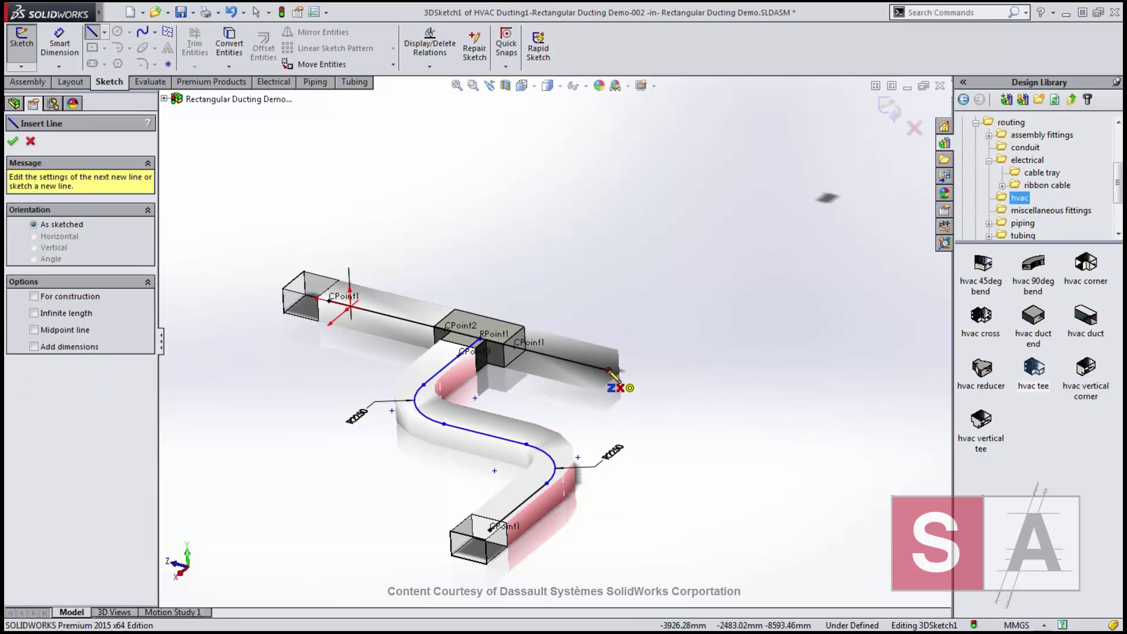
left_click(612, 370)
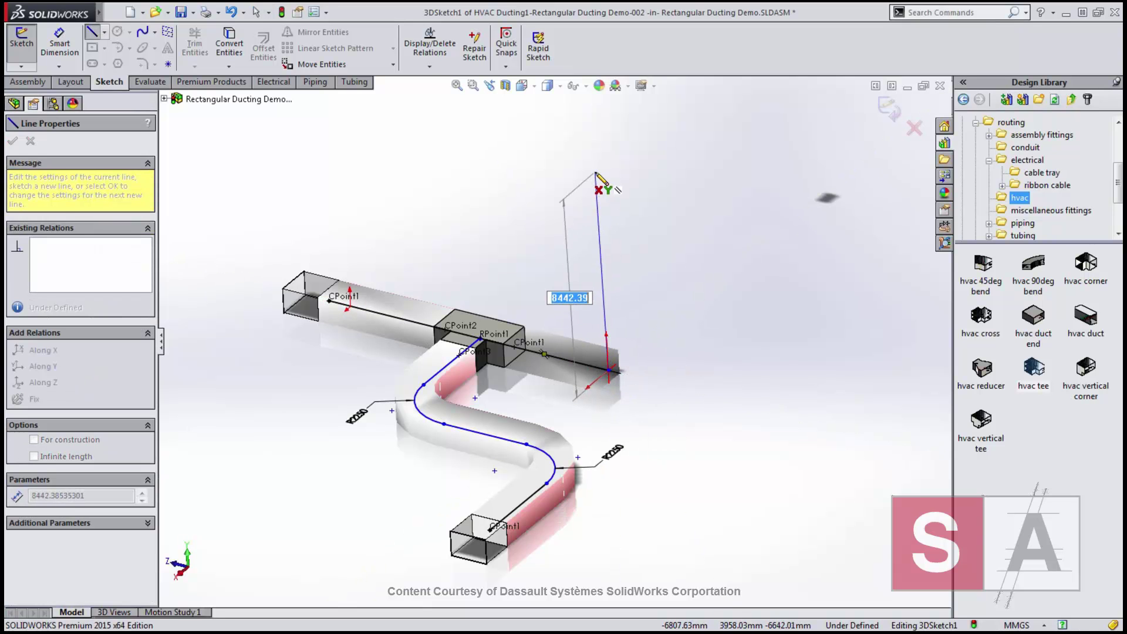
left_click(597, 138)
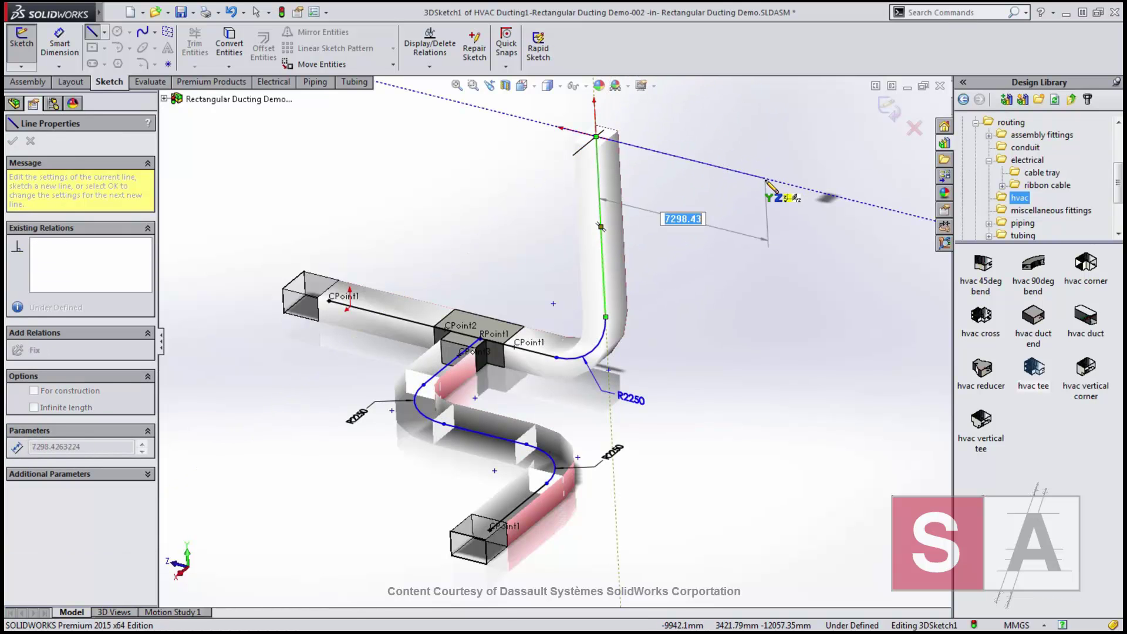
left_click(805, 192)
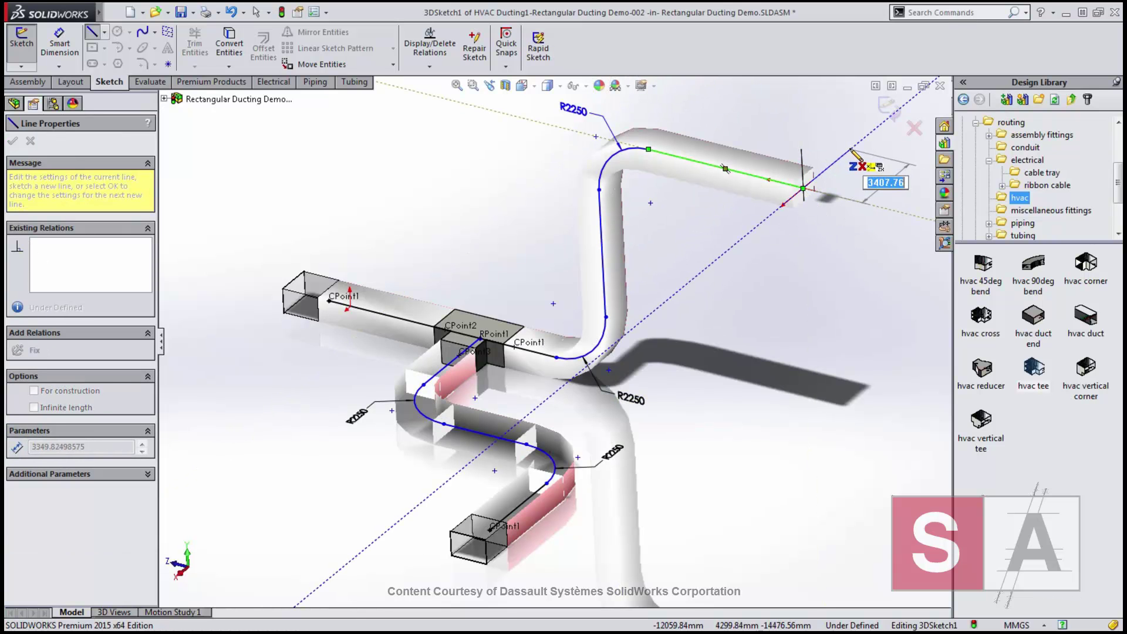
key("Escape")
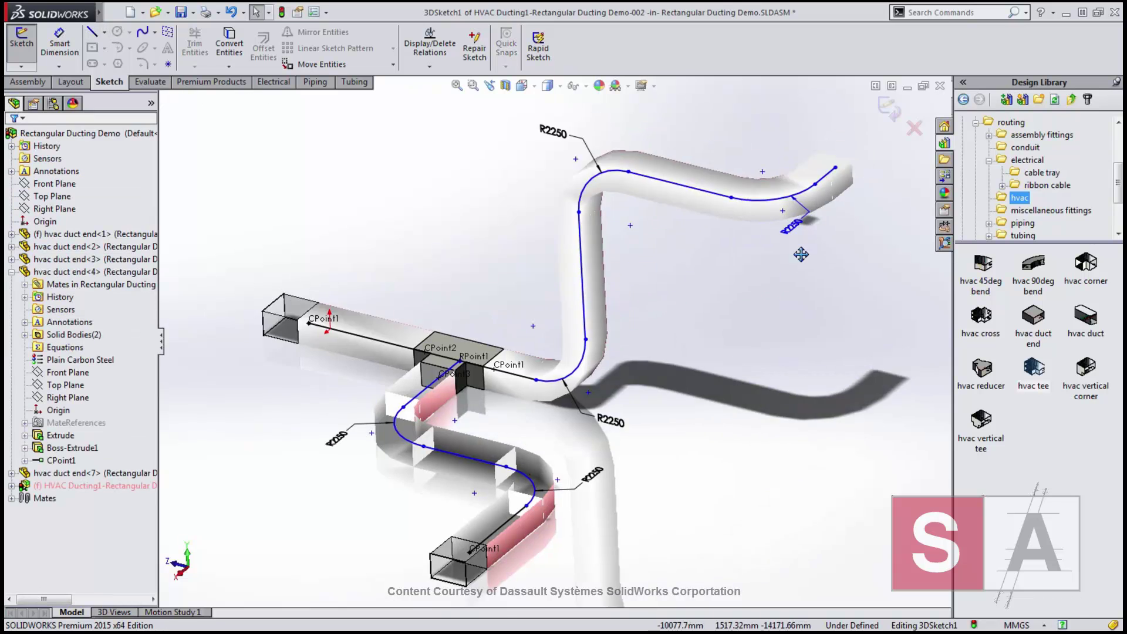
mouse_move(802, 239)
middle_mouse_down("ctrl")
mouse_move(563, 433)
mouse_move(402, 512)
middle_mouse_up("ctrl")
scroll(444, 420, "down", 2)
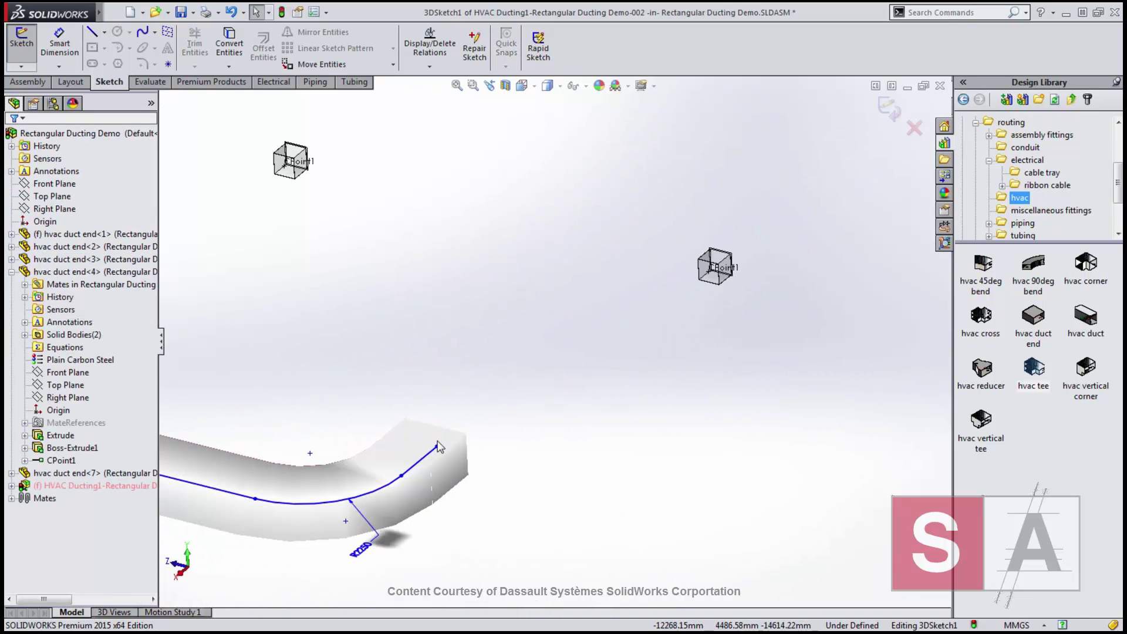
Snap an HVAC cross fitting onto the upper run's end and confirm its configuration.
left_click(441, 453)
left_click(638, 427)
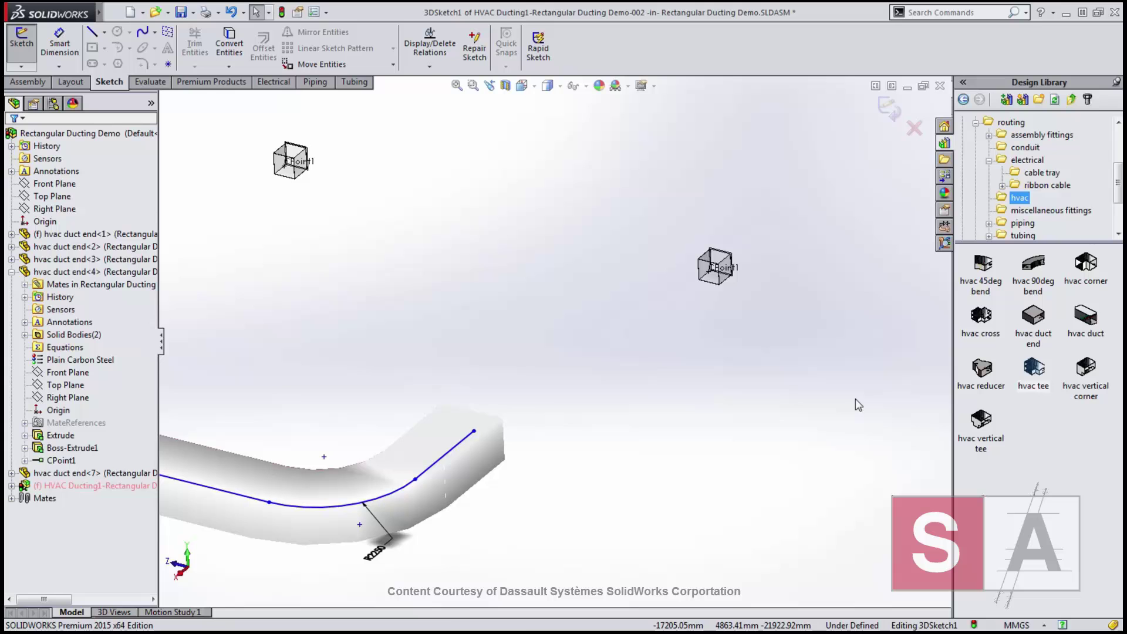
left_click_drag(939, 332, 475, 437)
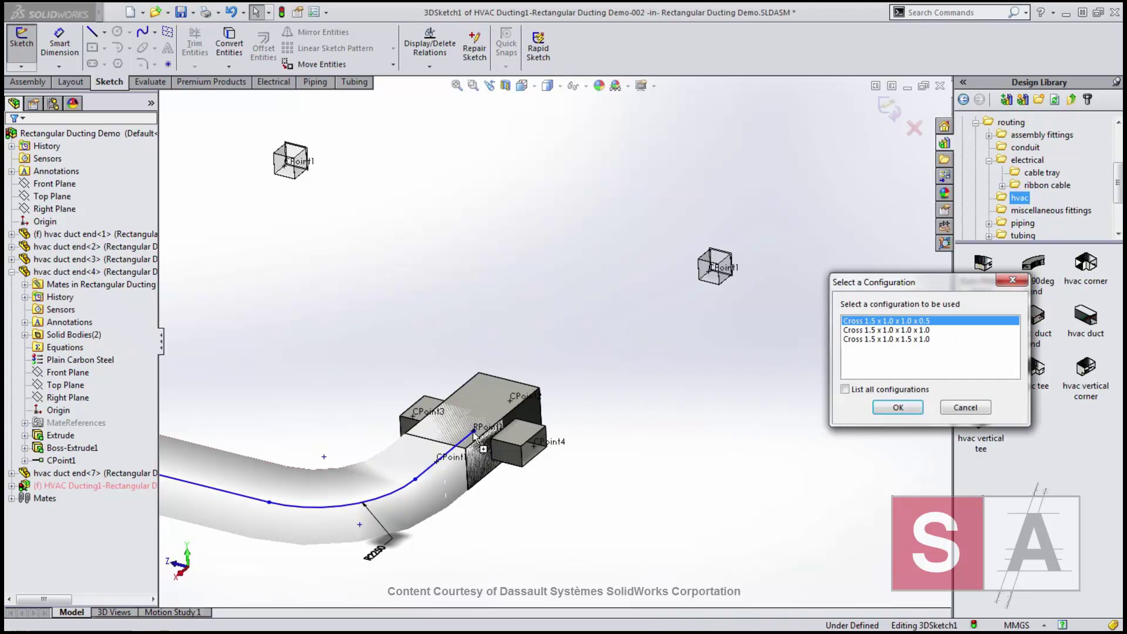
left_click(880, 409)
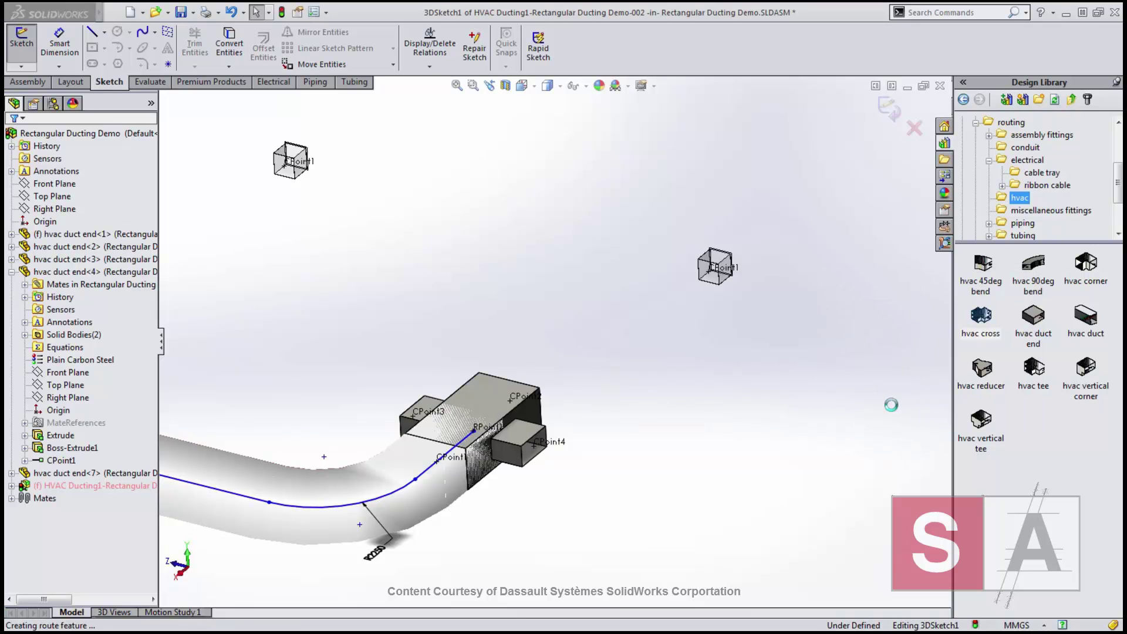
Stretch the route line through the cross and extend its endpoint further left.
left_click(547, 379)
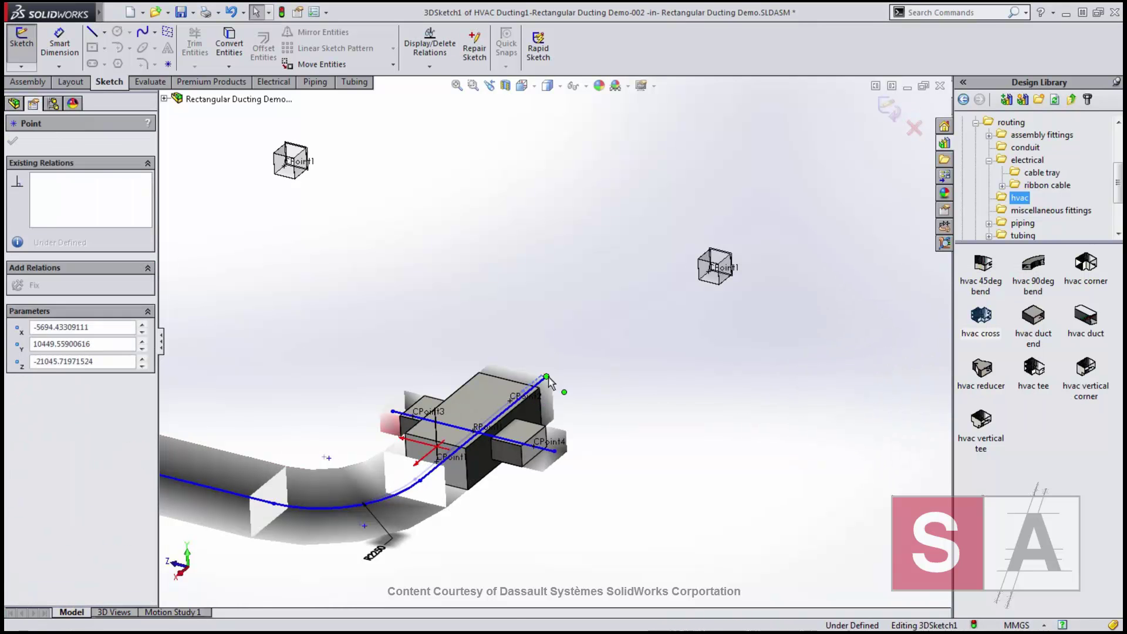
mouse_move(548, 381)
left_mouse_down()
mouse_move(570, 455)
mouse_move(771, 496)
left_mouse_up()
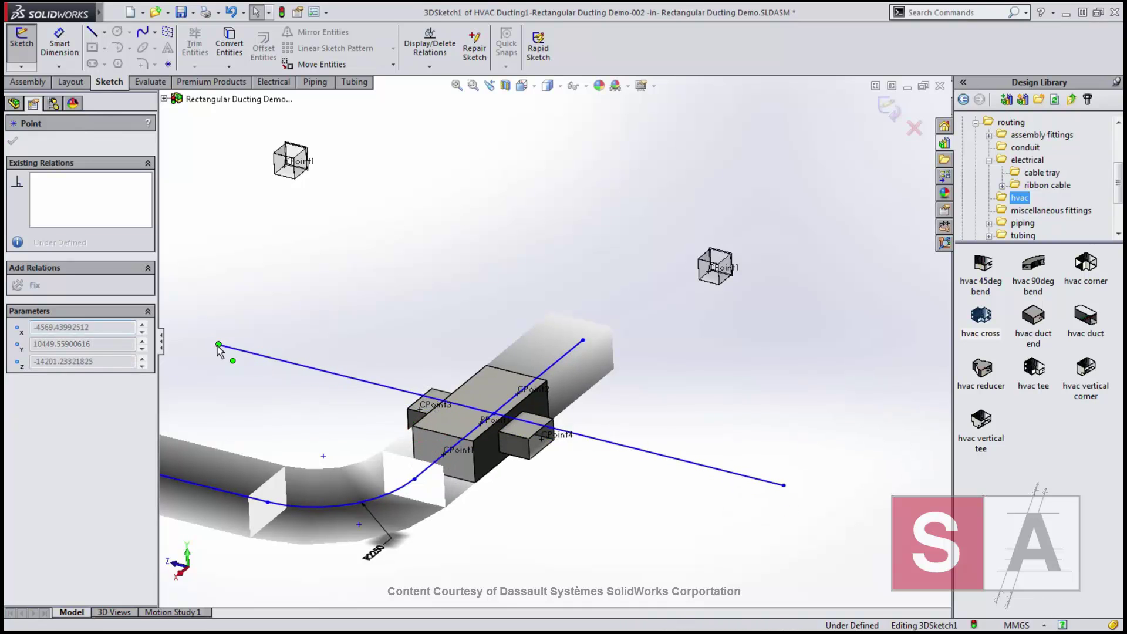
left_click_drag(401, 408, 211, 354)
left_click(247, 338)
key("s")
Sketch left and right branch lines from the route ends, each turning with an R1500 bend.
left_click(259, 364)
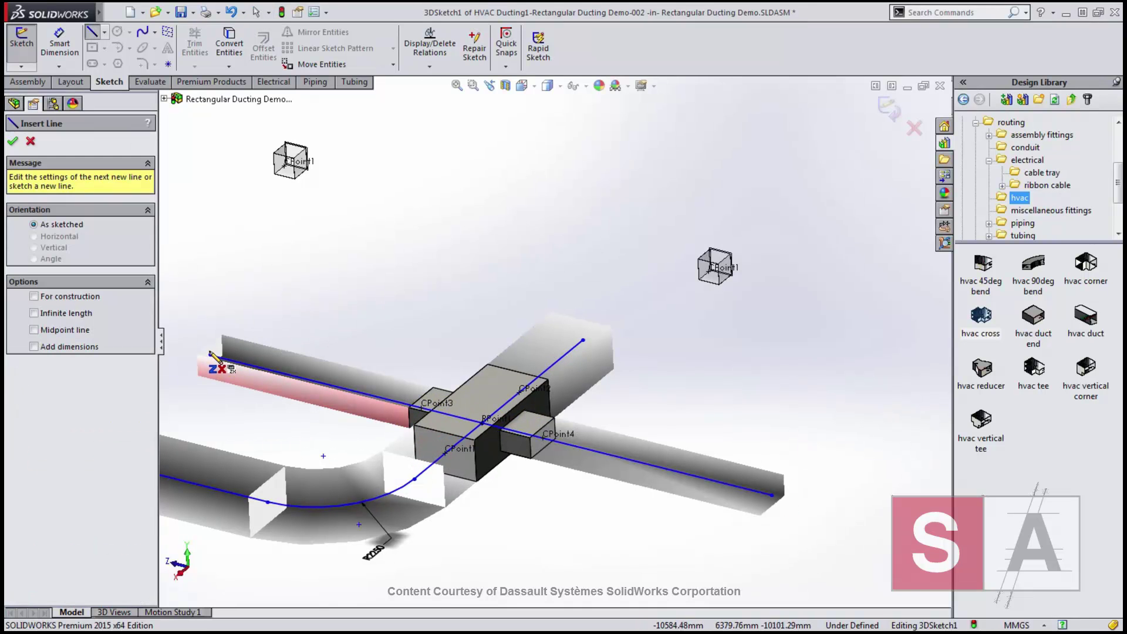
left_click(211, 355)
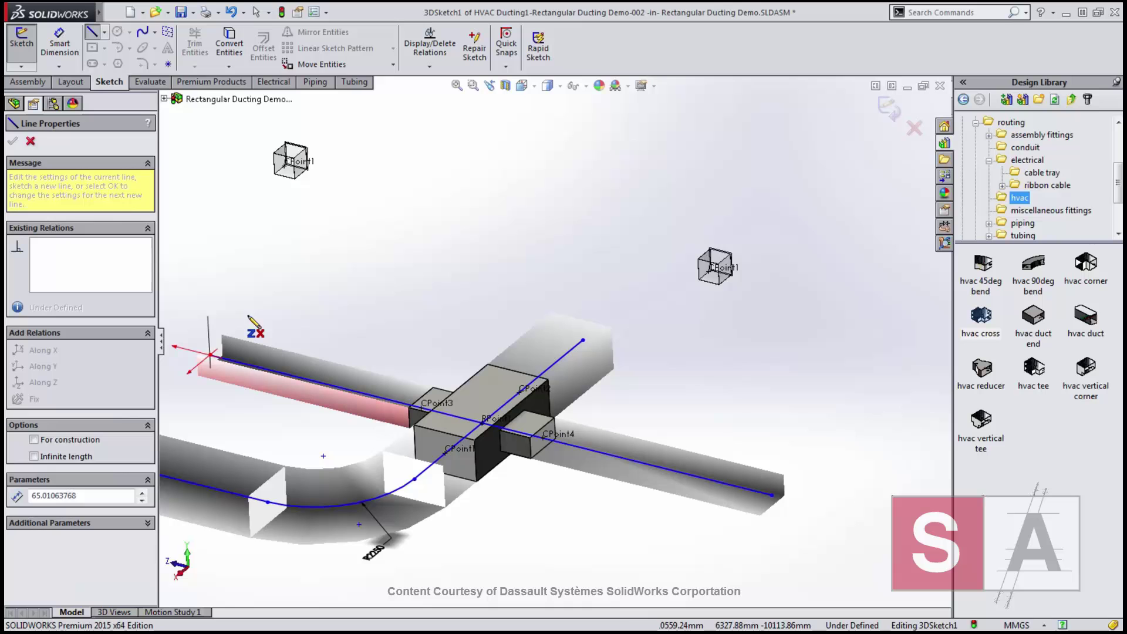
left_click(307, 284)
key("Escape")
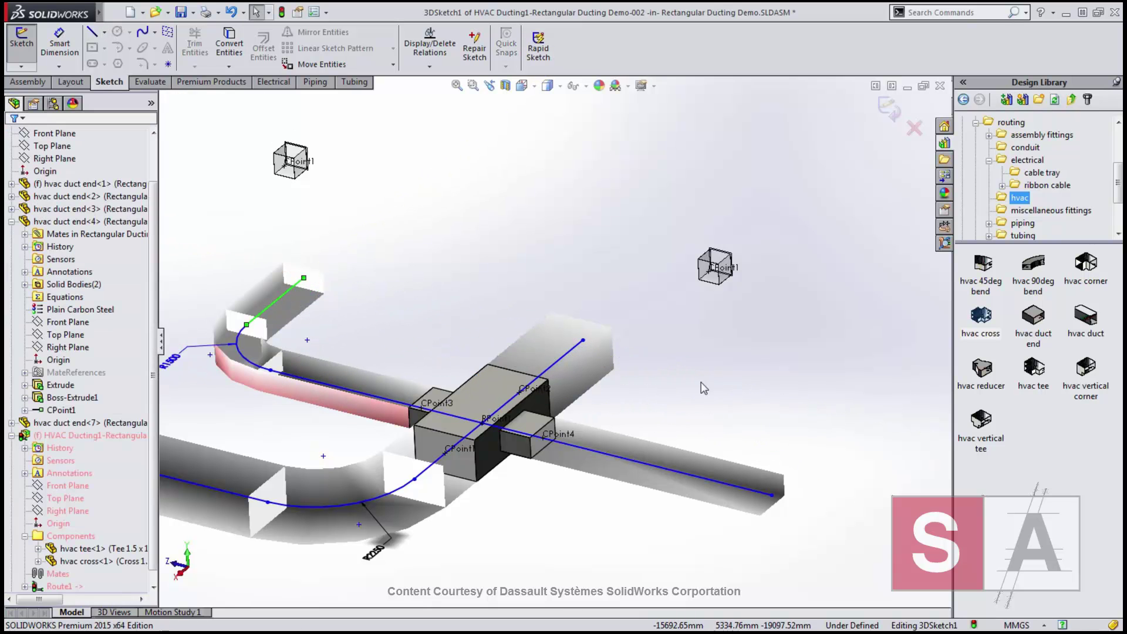
key("s")
left_click(784, 487)
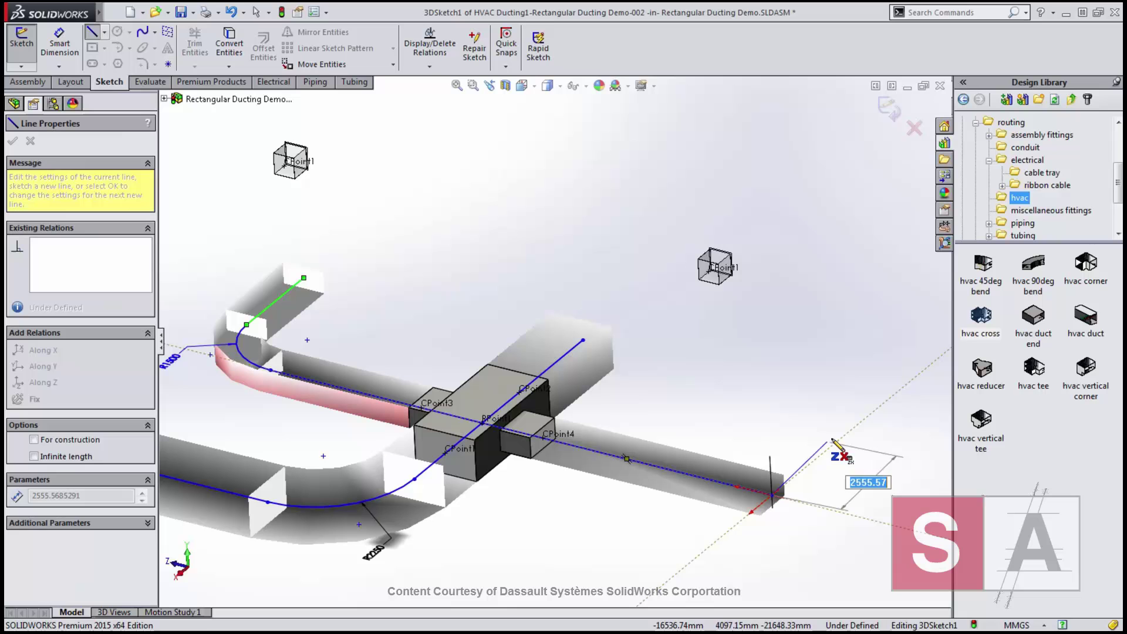
left_click(895, 394)
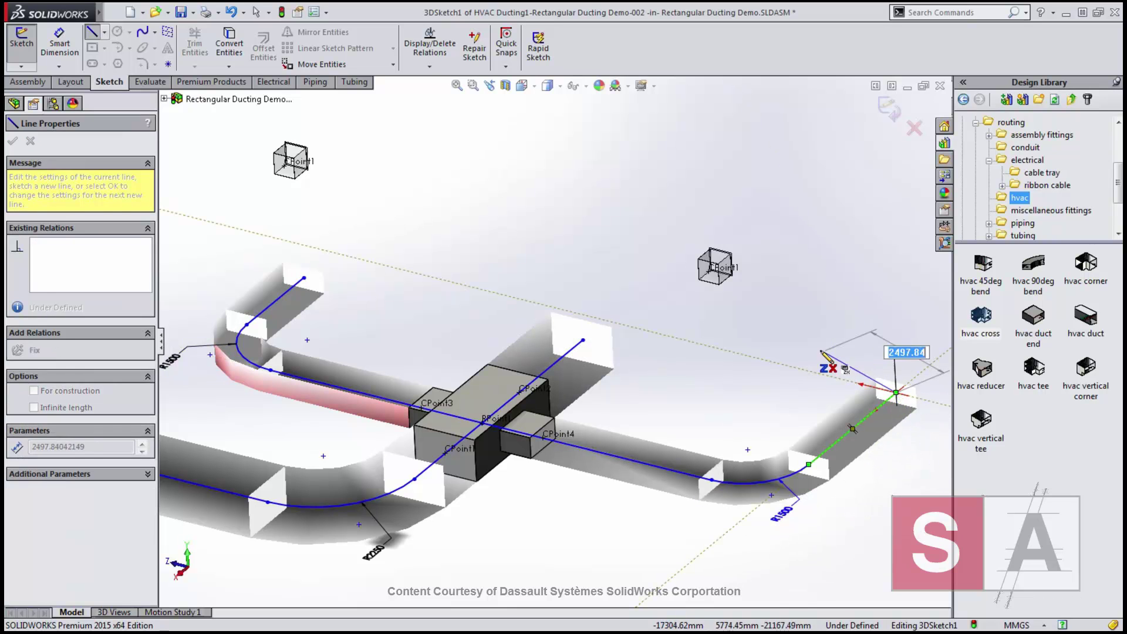
key("Escape")
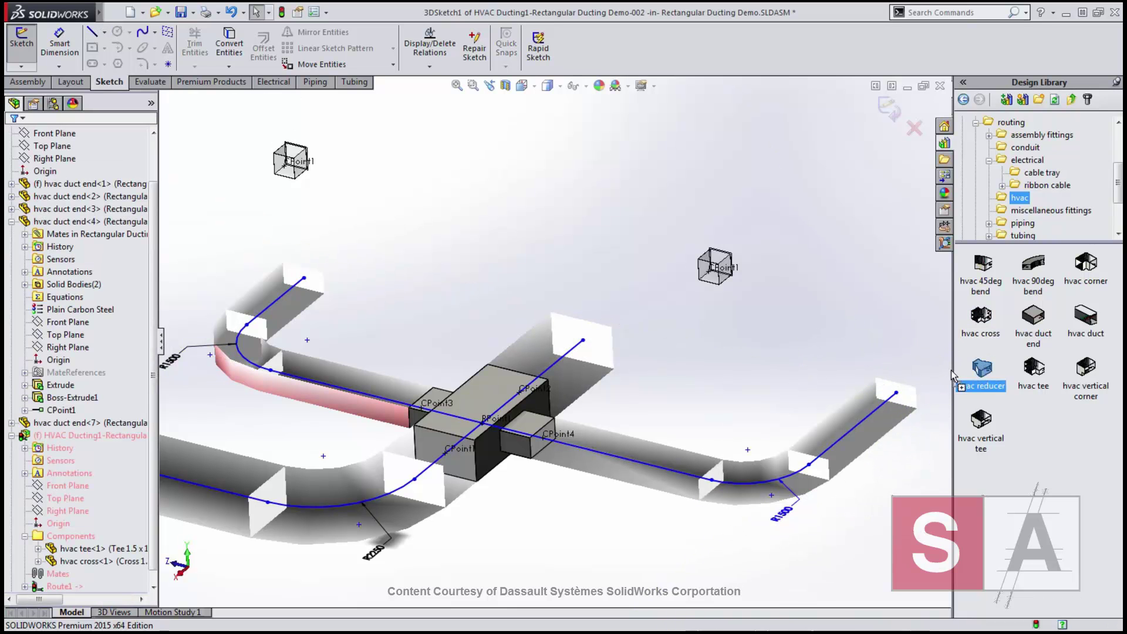
Fit HVAC reducers at the right and left branch ends and the tee's open outlet, confirming sizes.
left_click_drag(952, 377, 898, 396)
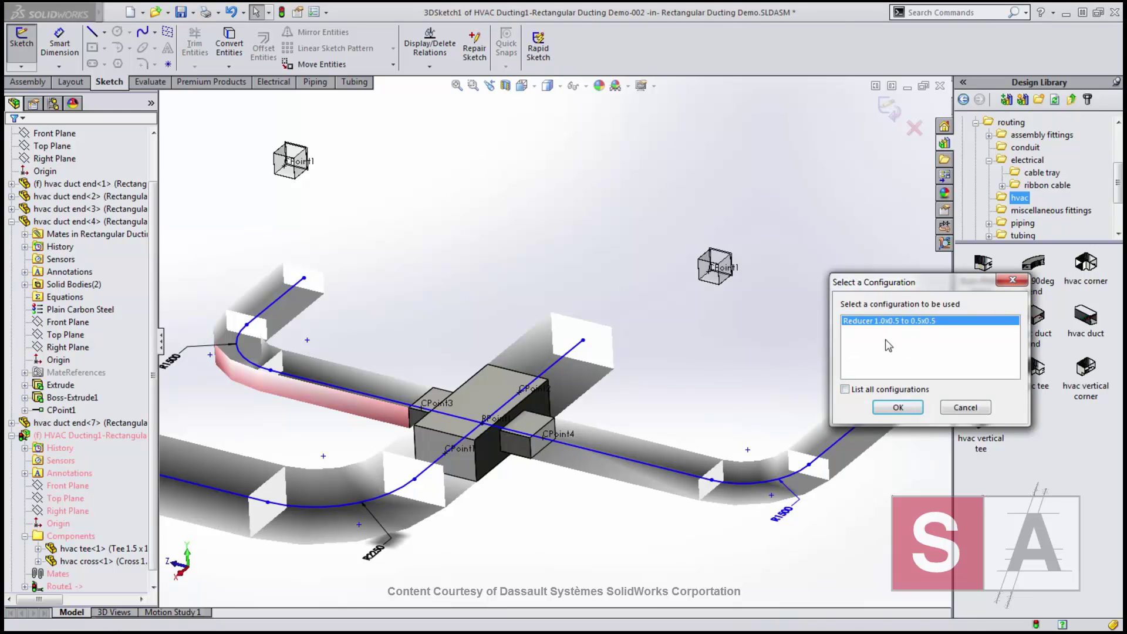
left_click(896, 407)
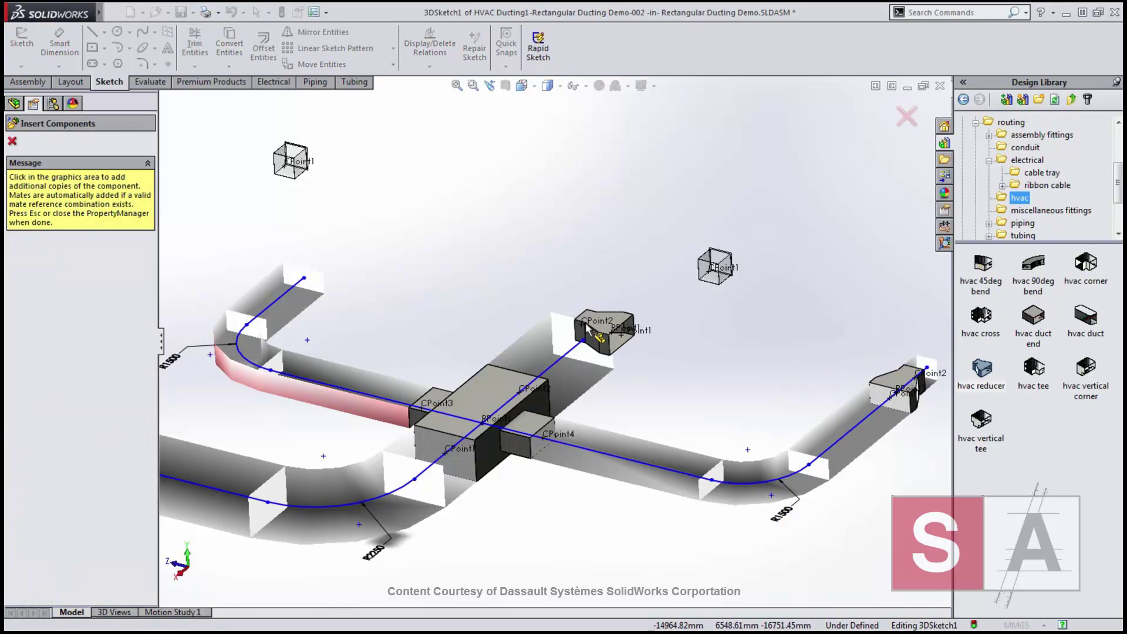
left_click(319, 269)
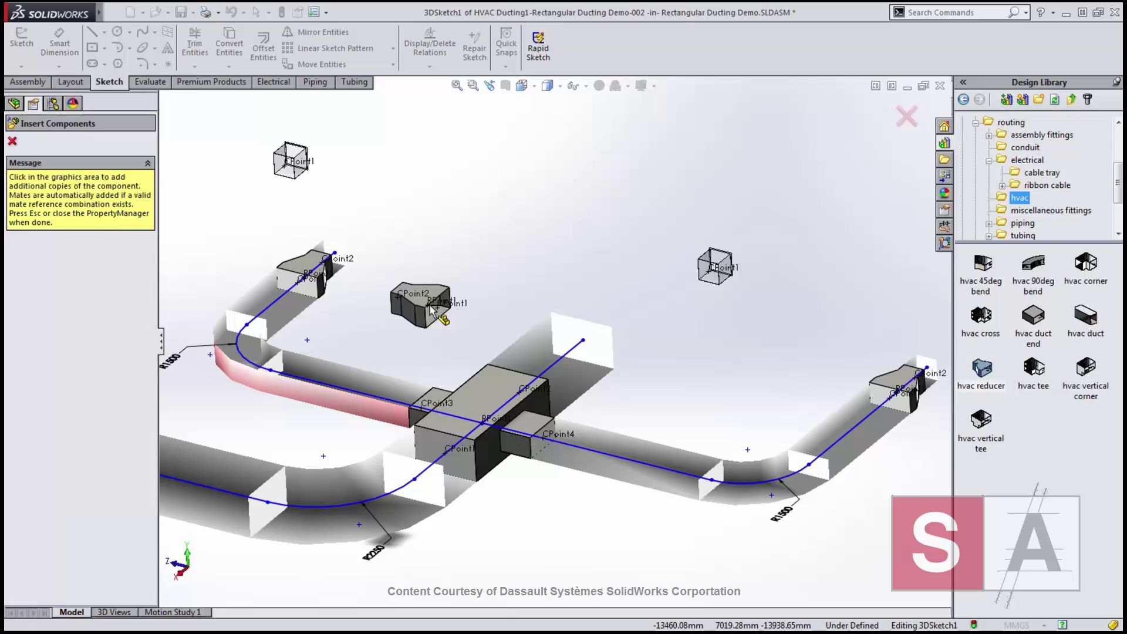
left_click(588, 345)
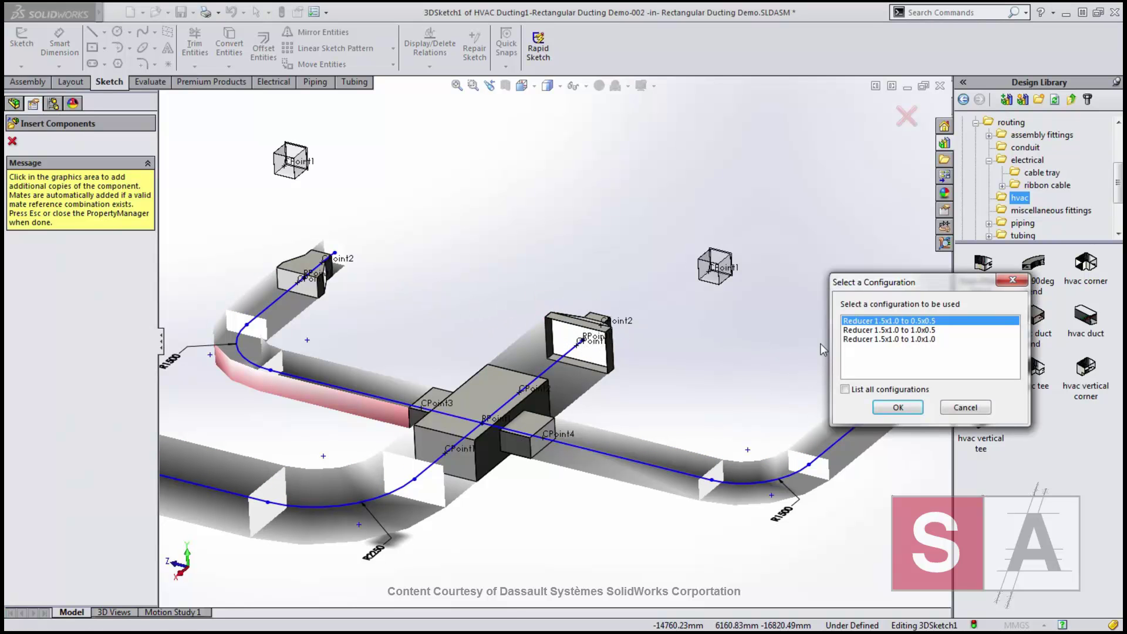
left_click(898, 408)
key("Escape")
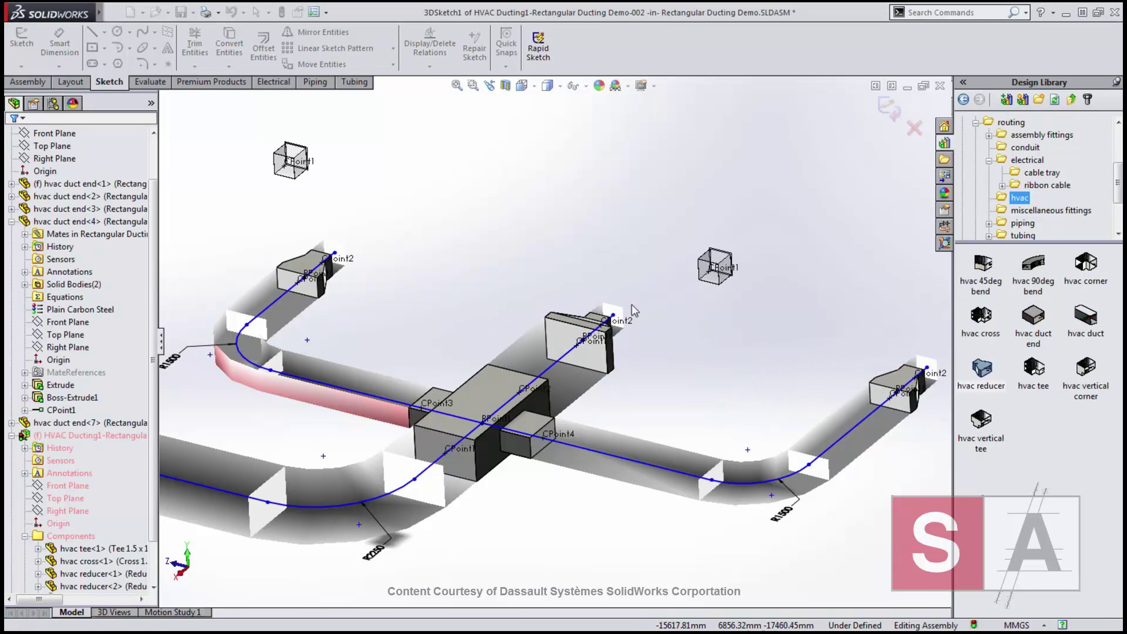
Connect the route endpoints to the reducer, the top-left box and the right box CPoint1 points.
left_click(653, 292)
left_click_drag(662, 297, 709, 271)
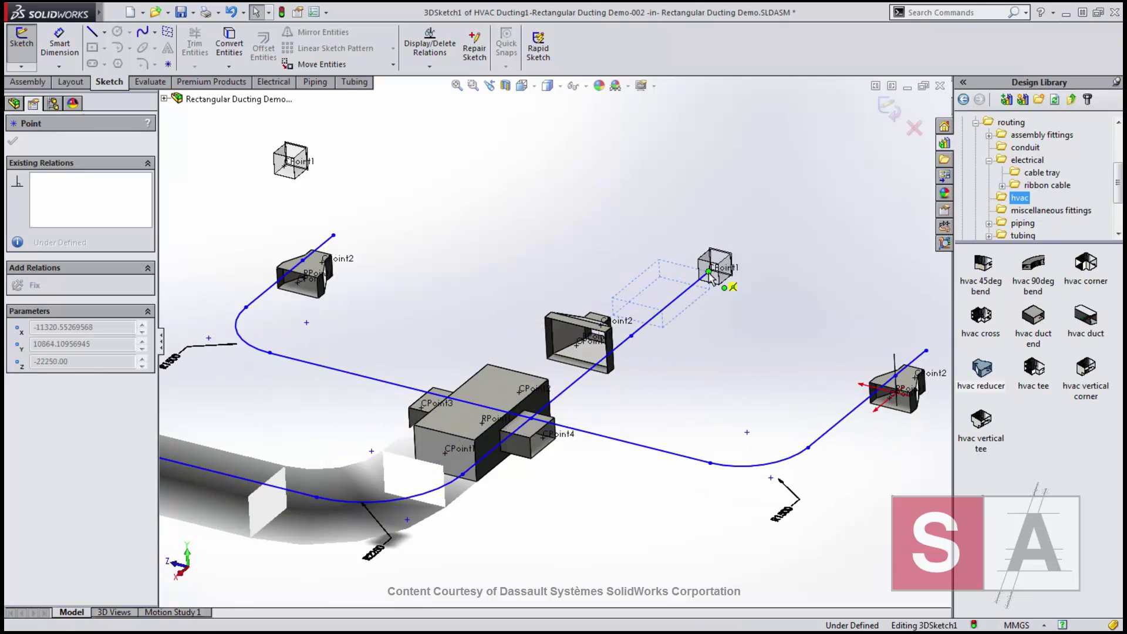
left_click_drag(335, 239, 284, 167)
mouse_move(784, 356)
middle_mouse_down("ctrl")
mouse_move(520, 340)
mouse_move(482, 370)
middle_mouse_up("ctrl")
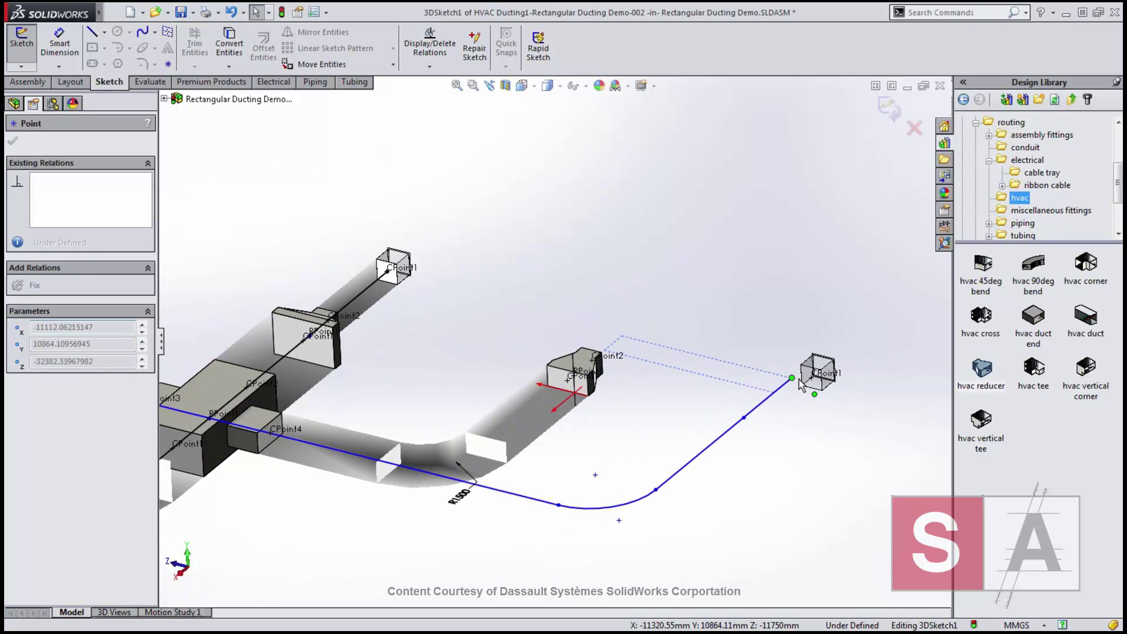
left_click_drag(612, 356, 820, 373)
left_click(728, 294)
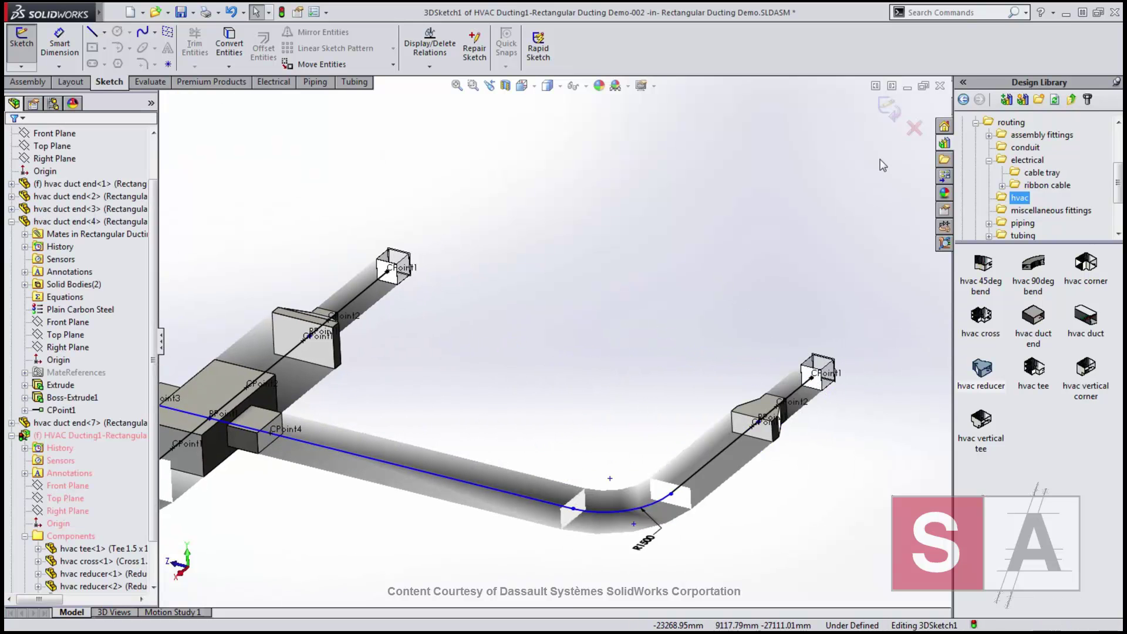
Exit the route sketch to build solid ducts and hide Routing Points labels via the View menu.
left_click(887, 106)
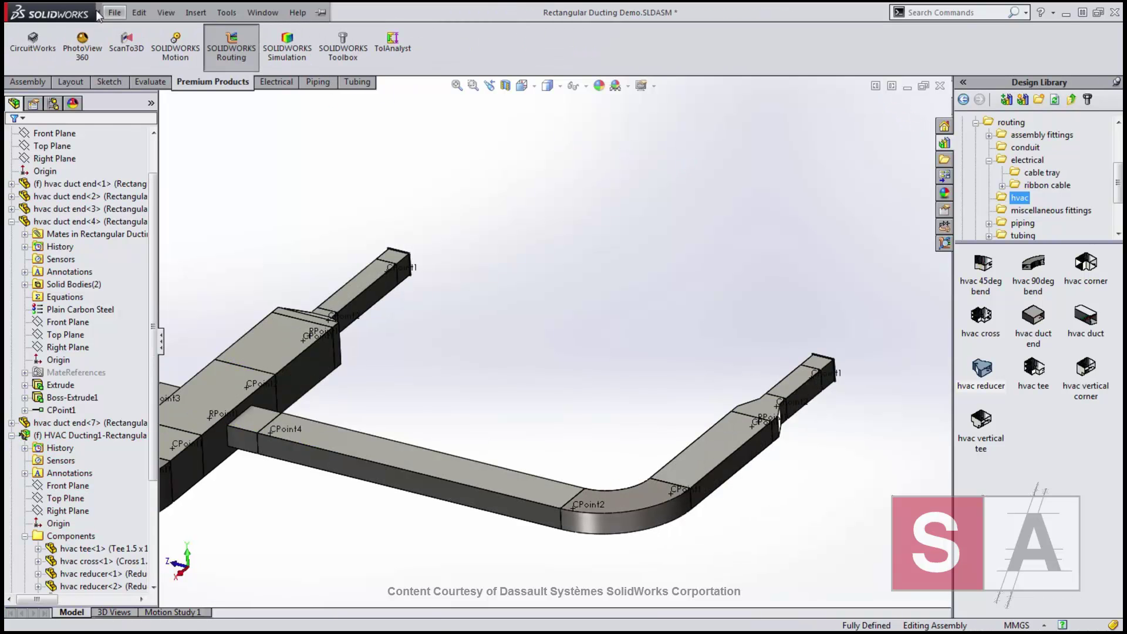
left_click(169, 12)
left_click(182, 151)
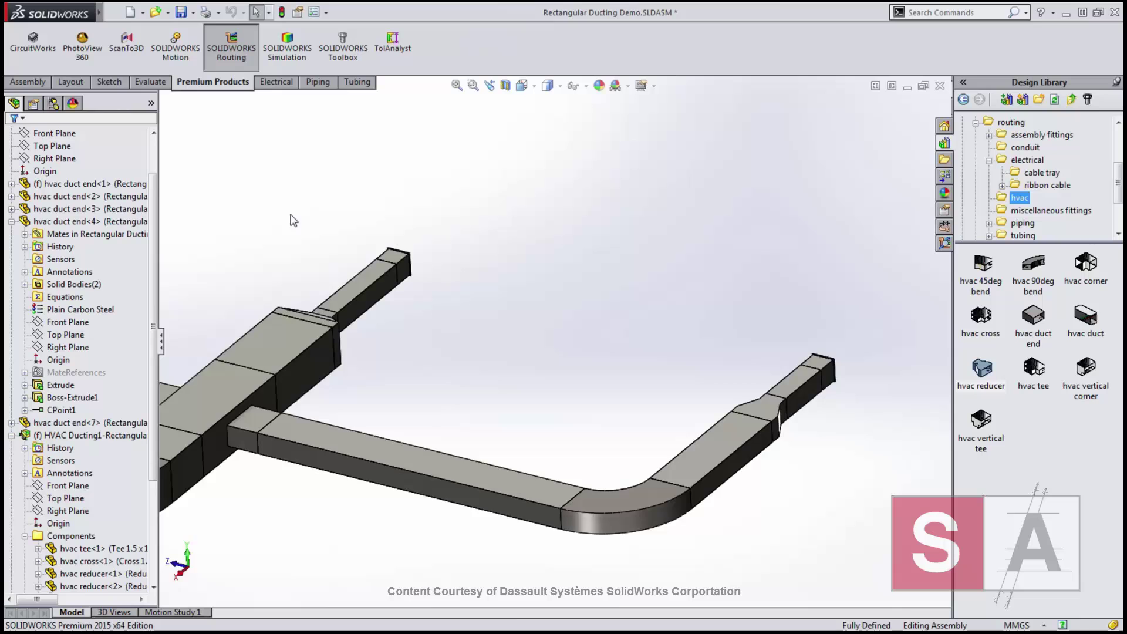
scroll(292, 213, "up", 3)
mouse_move(291, 214)
middle_mouse_down()
mouse_move(504, 275)
mouse_move(472, 290)
middle_mouse_up()
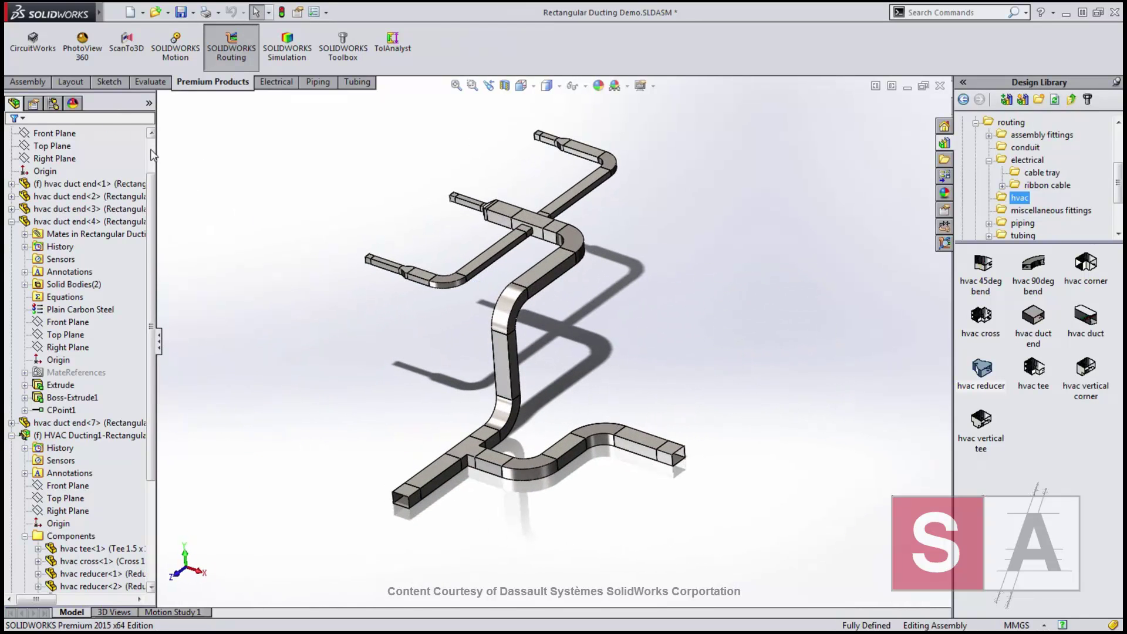
scroll(88, 177, "up", 2)
Select the top-level ducting assembly and open its drawing.
left_click(70, 133)
left_click(57, 92)
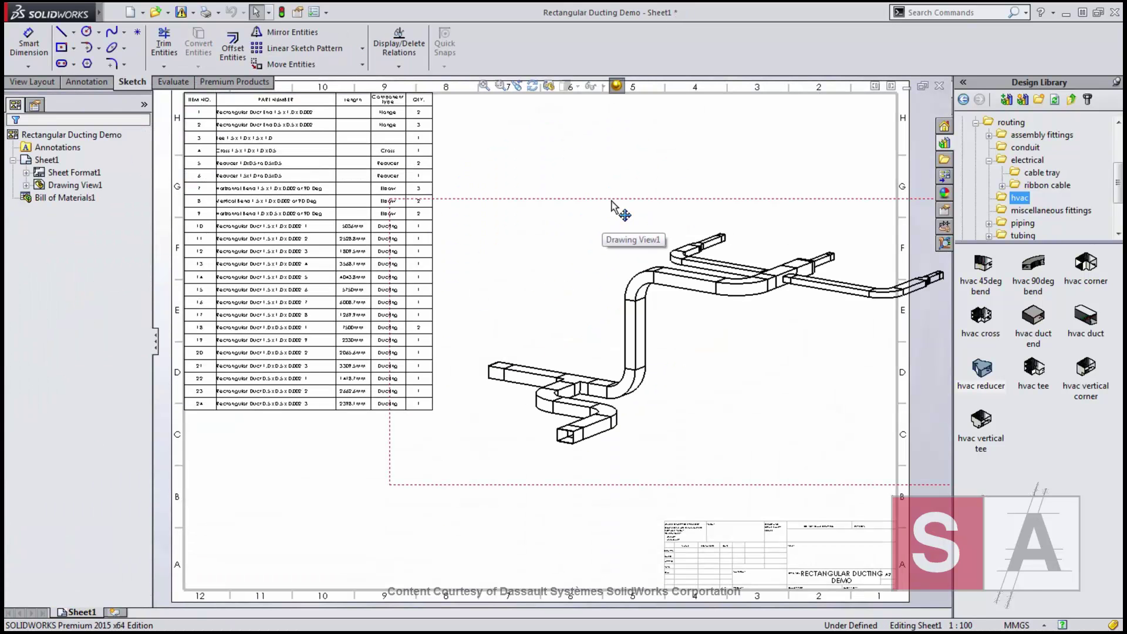
Move Drawing View1 down the sheet and check the vertical duct's and bend's BOM rows.
left_click_drag(616, 210, 518, 300)
scroll(466, 215, "down", 2)
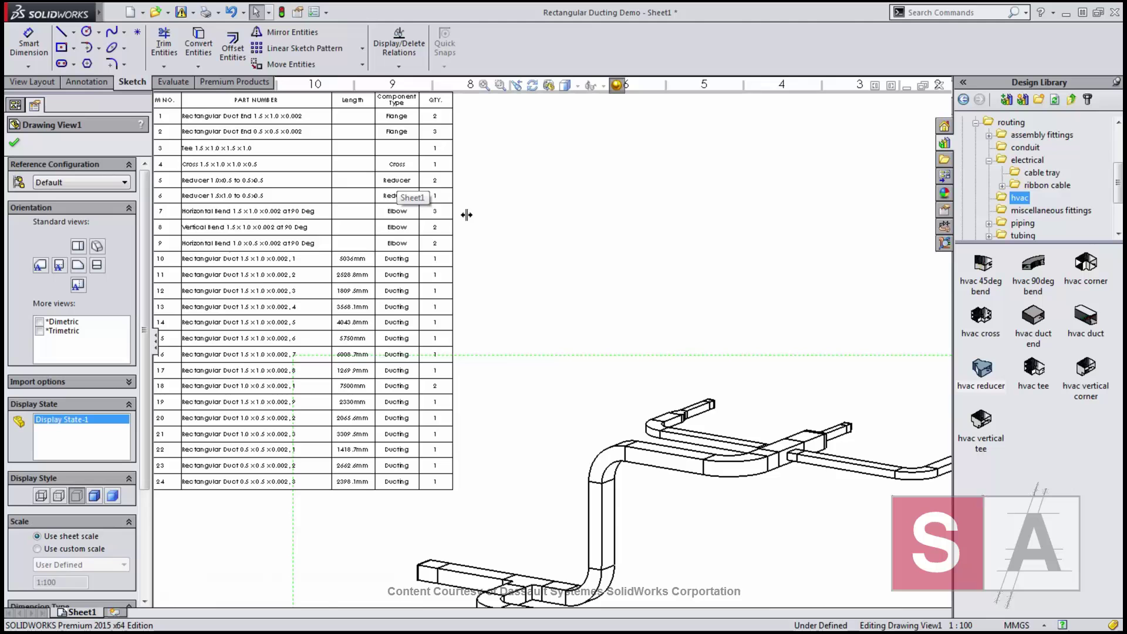
left_click(606, 514)
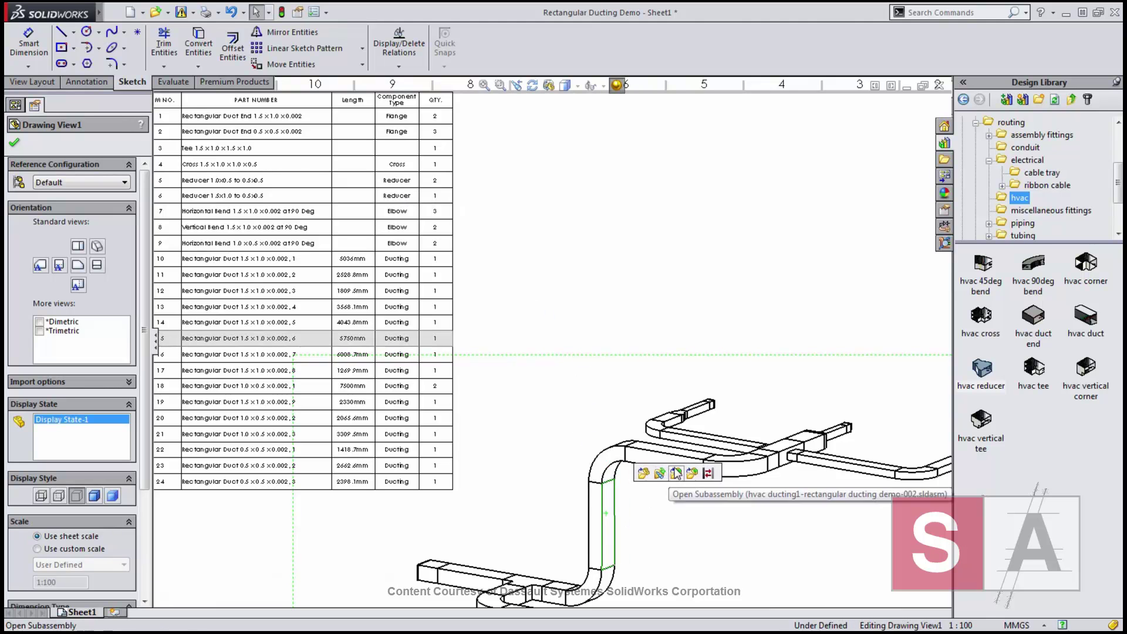
left_click(749, 475)
scroll(363, 231, "down", 2)
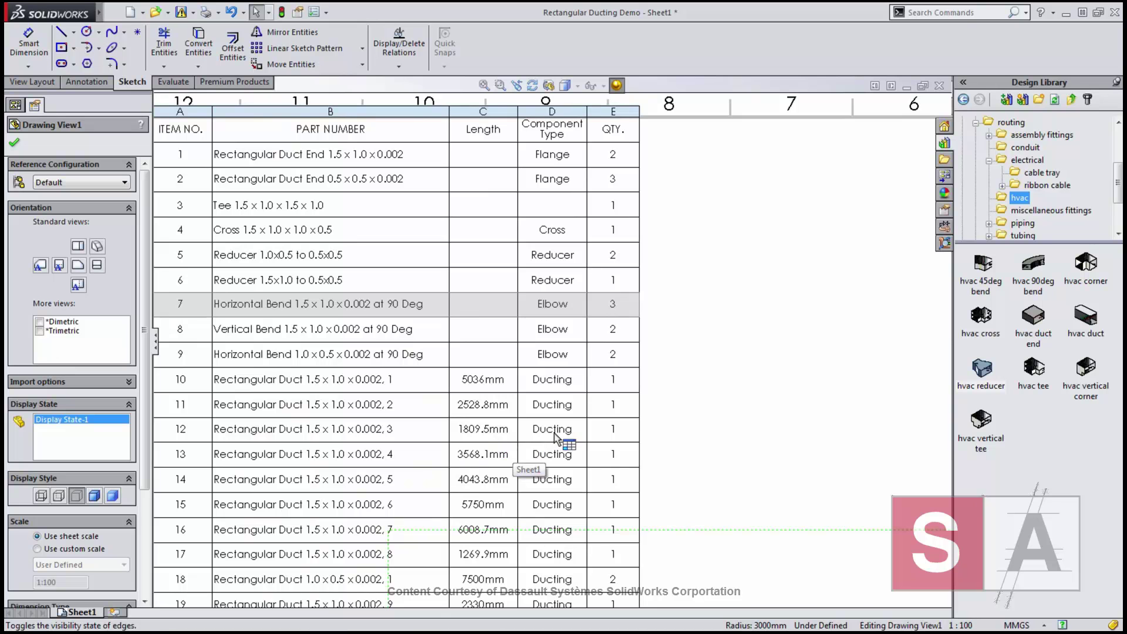
scroll(556, 436, "up", 2)
scroll(687, 430, "up", 2)
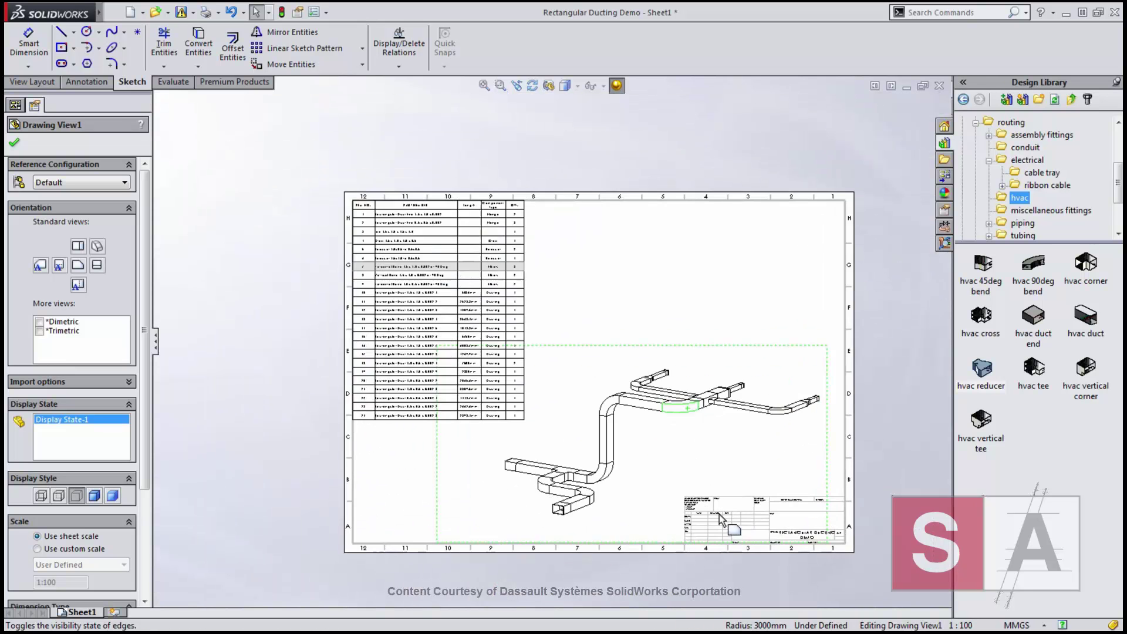
scroll(689, 417, "down", 1)
left_click(722, 271)
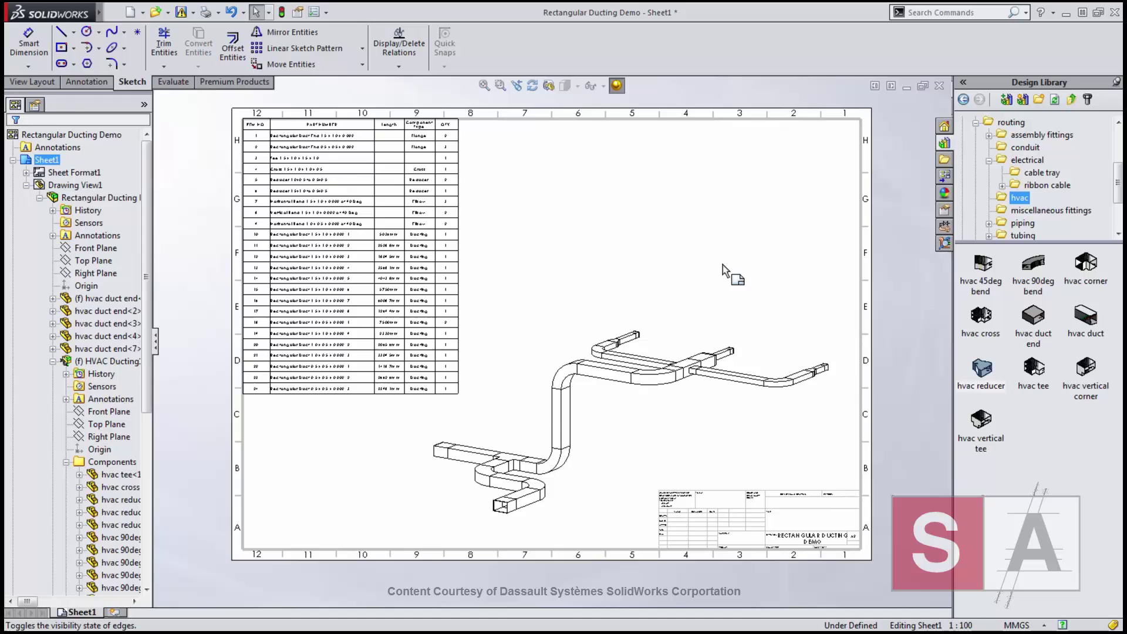
Switch to the Cable Tray demo2.SLDASM assembly.
key("ctrl+Tab")
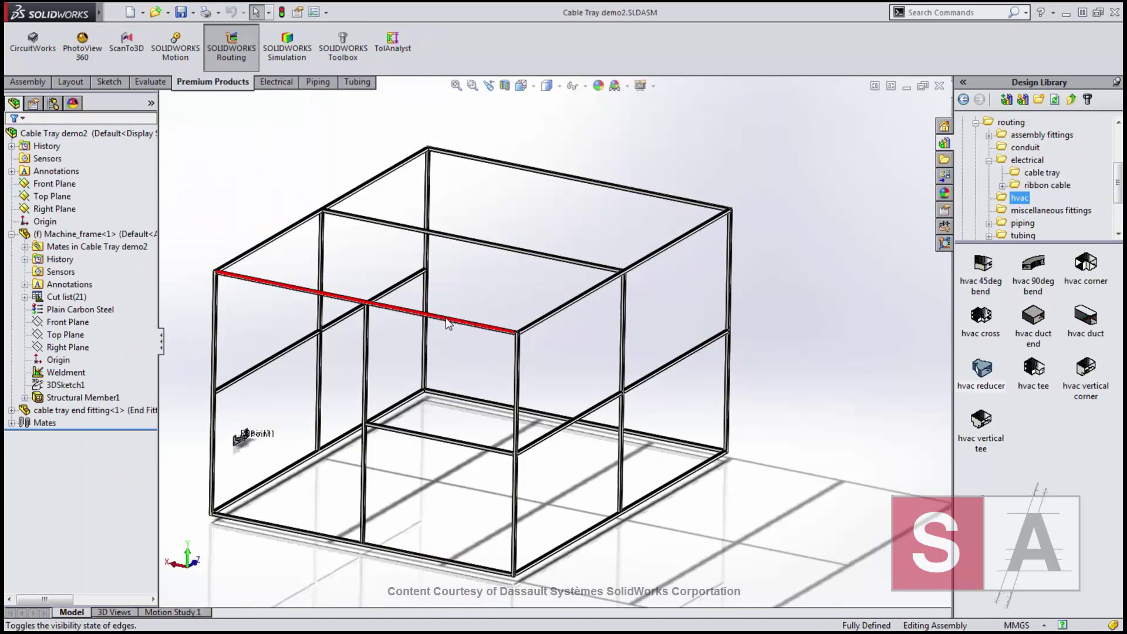
scroll(276, 347, "down", 2)
scroll(342, 353, "down", 2)
scroll(365, 491, "down", 5)
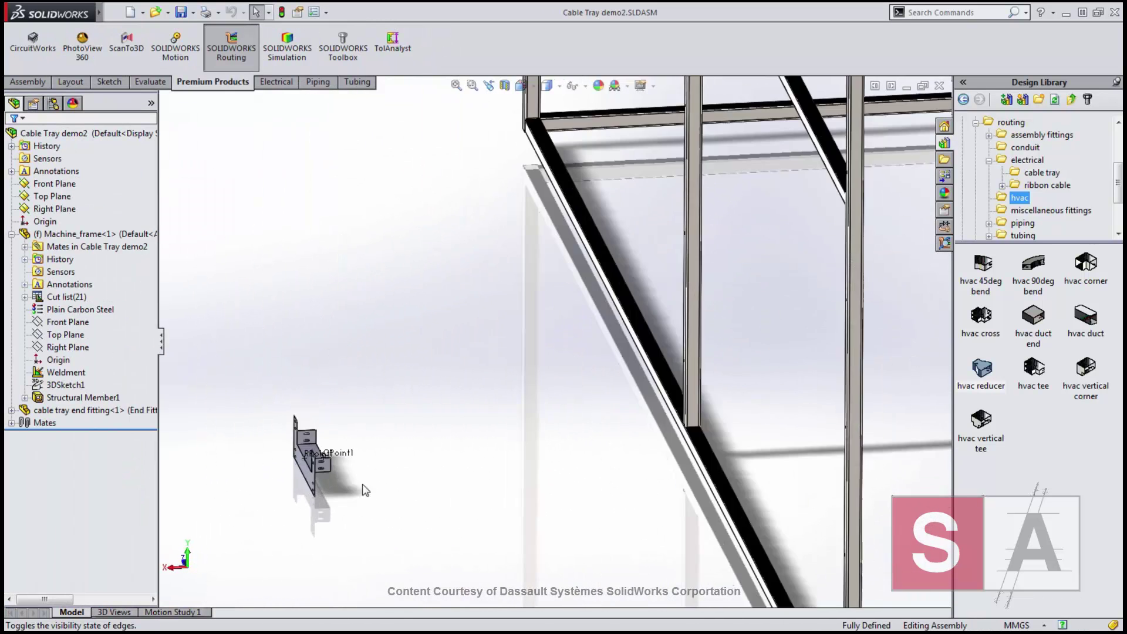
scroll(378, 483, "down", 2)
Show the cable tray fittings library and start a route from the end fitting's connection point.
left_click(1036, 173)
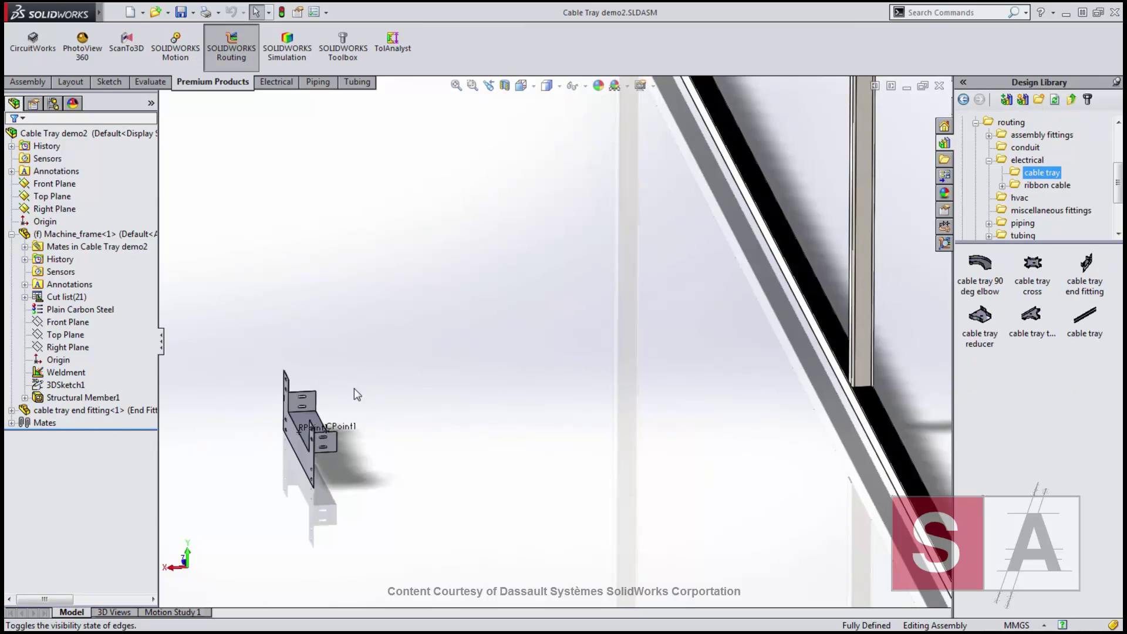
right_click(348, 434)
left_click(390, 398)
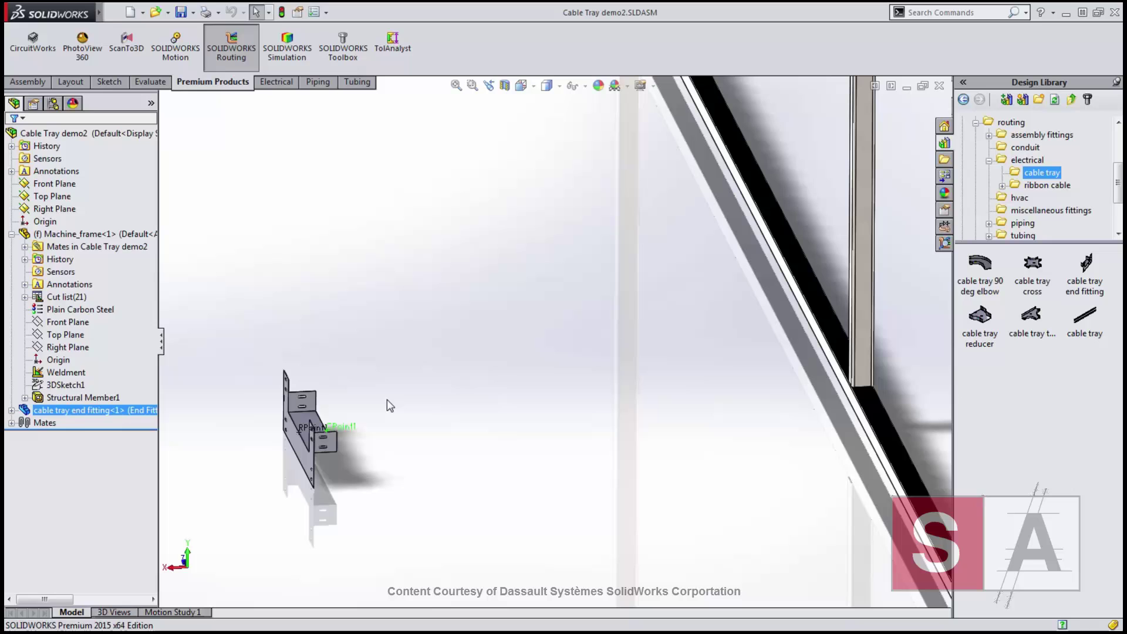
right_click(412, 423)
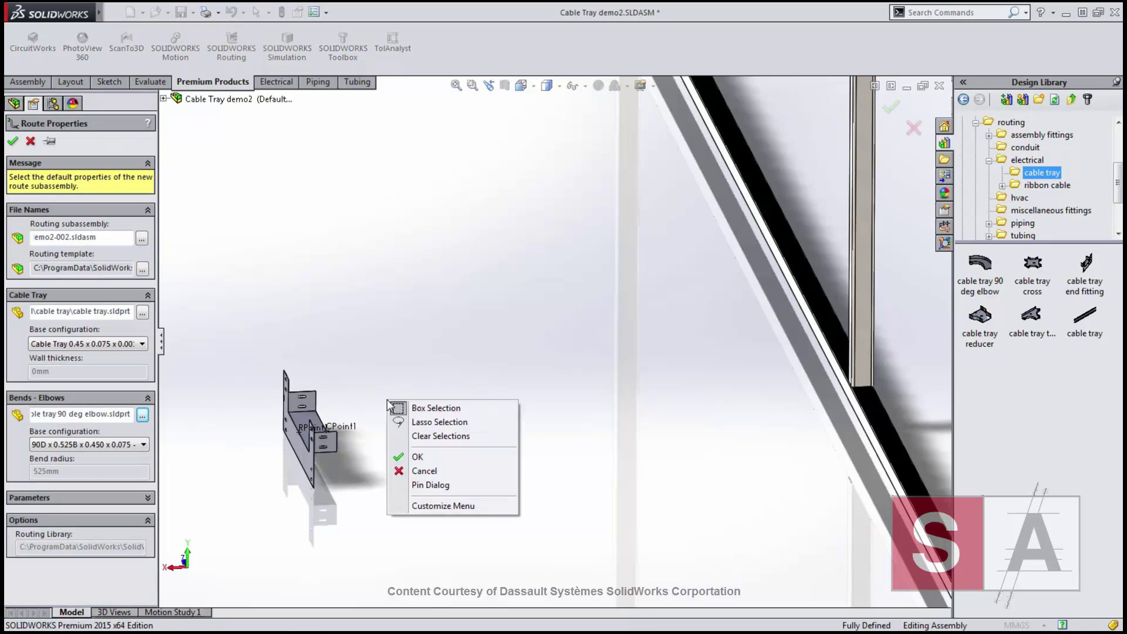
Accept the default route properties and lengthen the first tray segment outward from the end fitting.
left_click(412, 457)
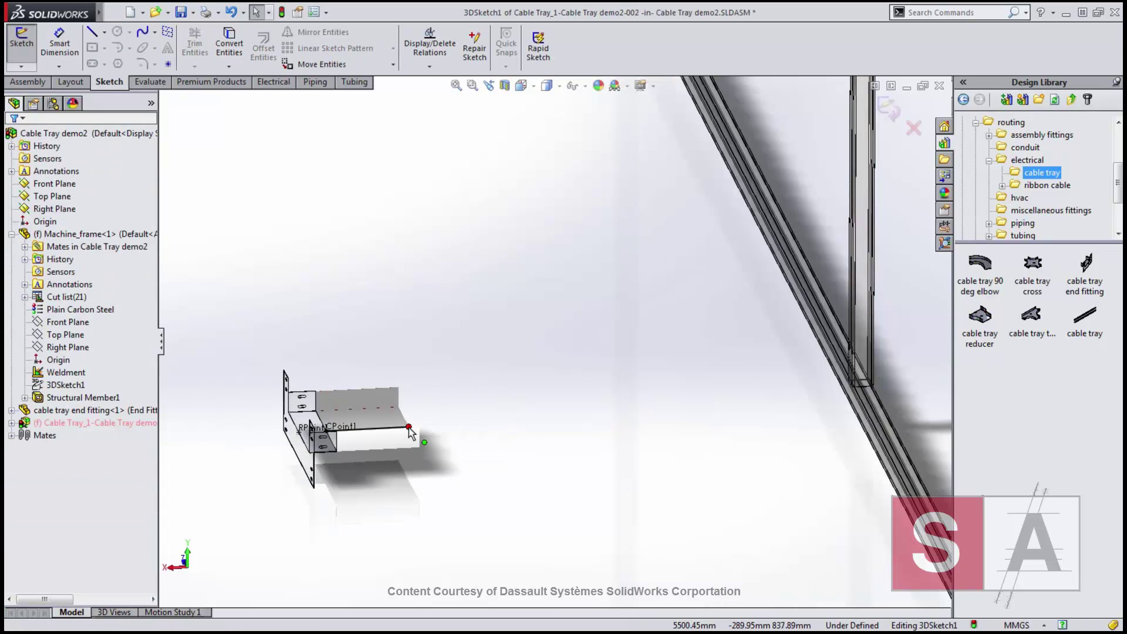
left_click_drag(409, 432, 748, 428)
scroll(745, 415, "up", 5)
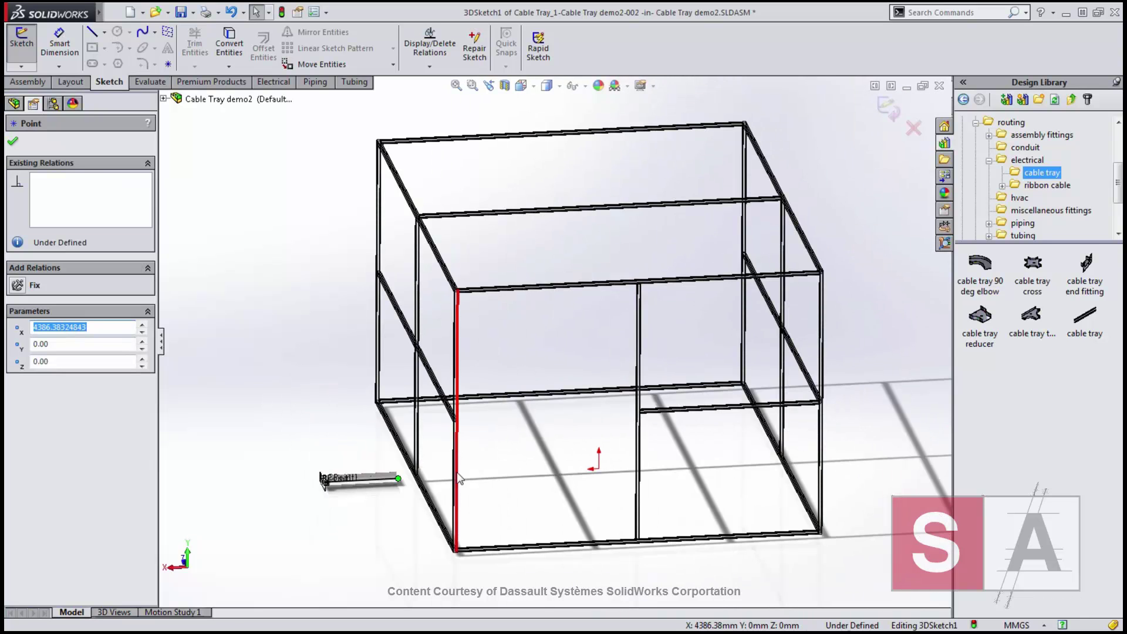
right_click(459, 478)
left_click(445, 511)
Sketch the route up the frame post, across the top and back down with R525 bends.
left_click(399, 480)
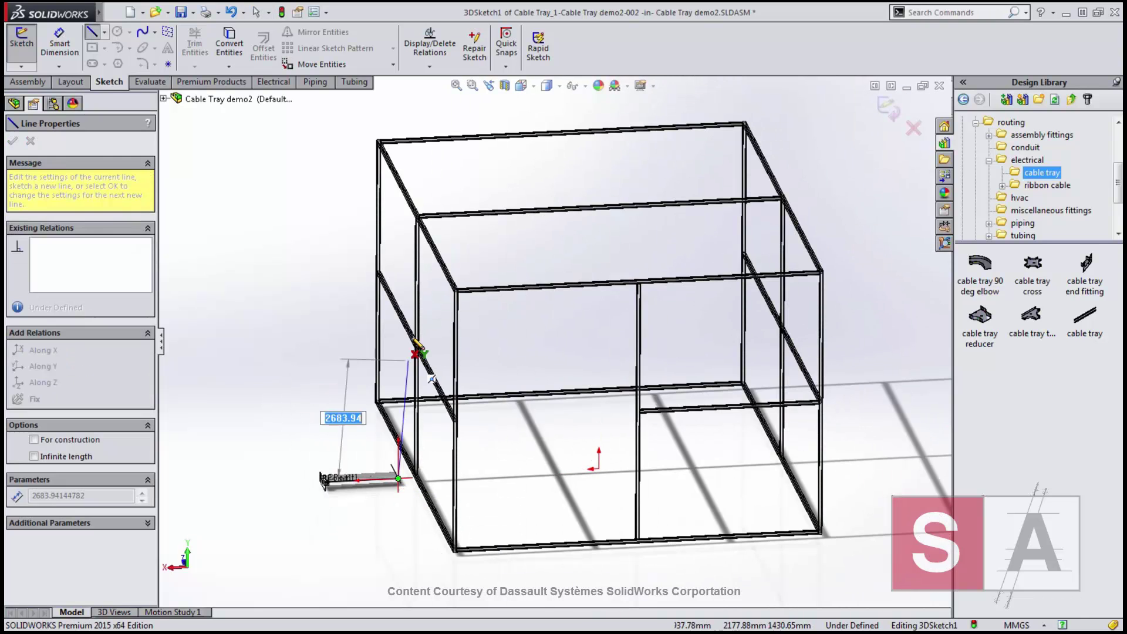
left_click(401, 112)
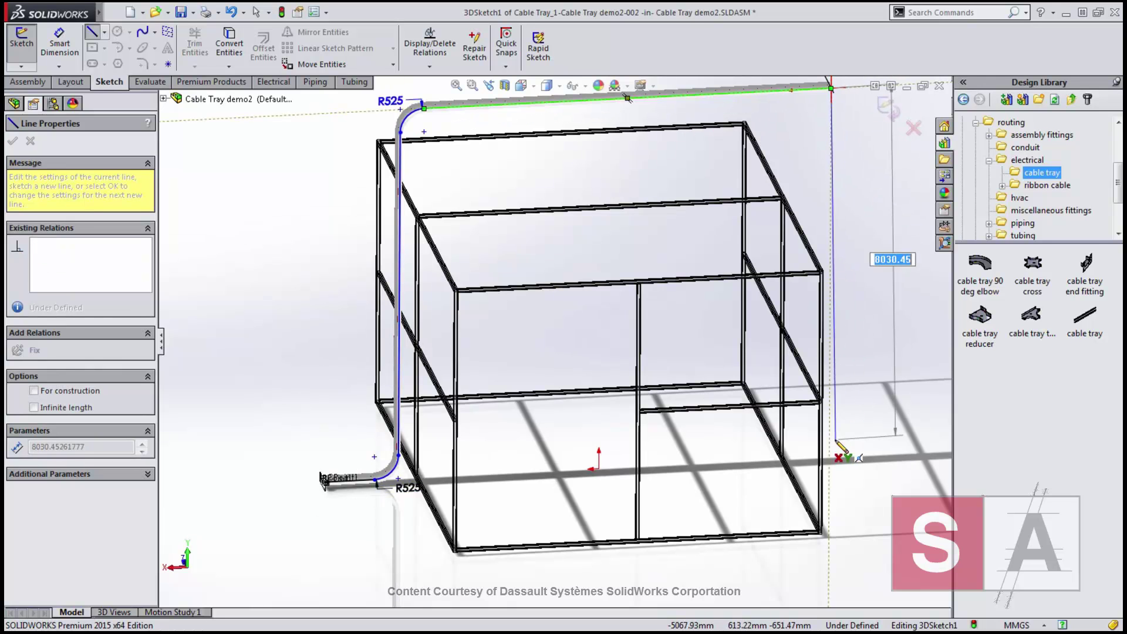
left_click(834, 473)
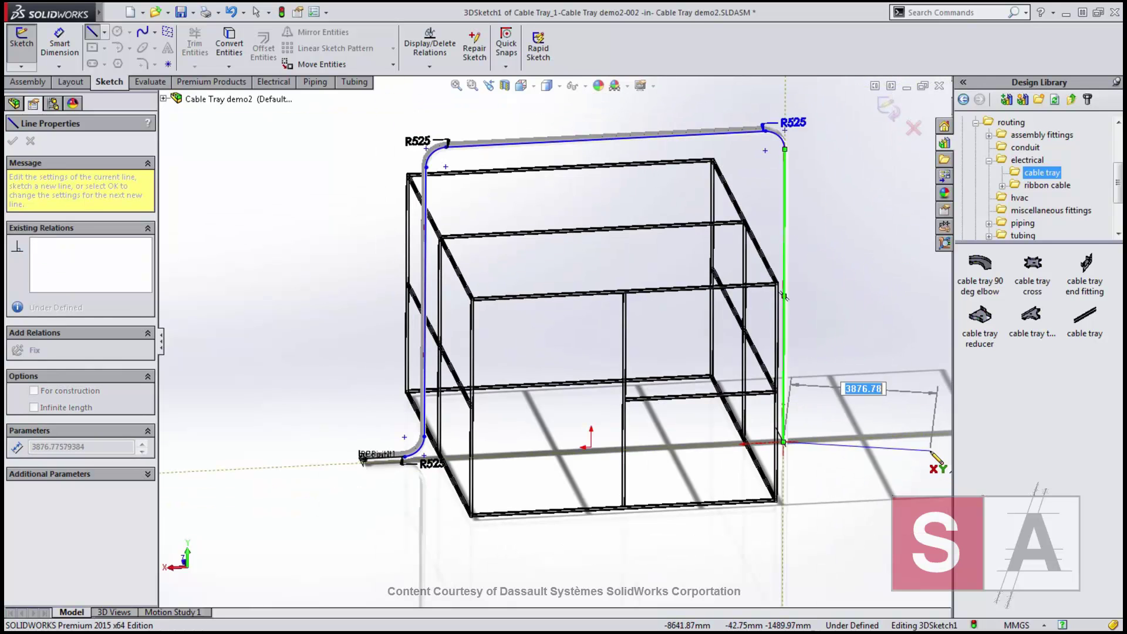
scroll(880, 449, "down", 1)
key("Escape")
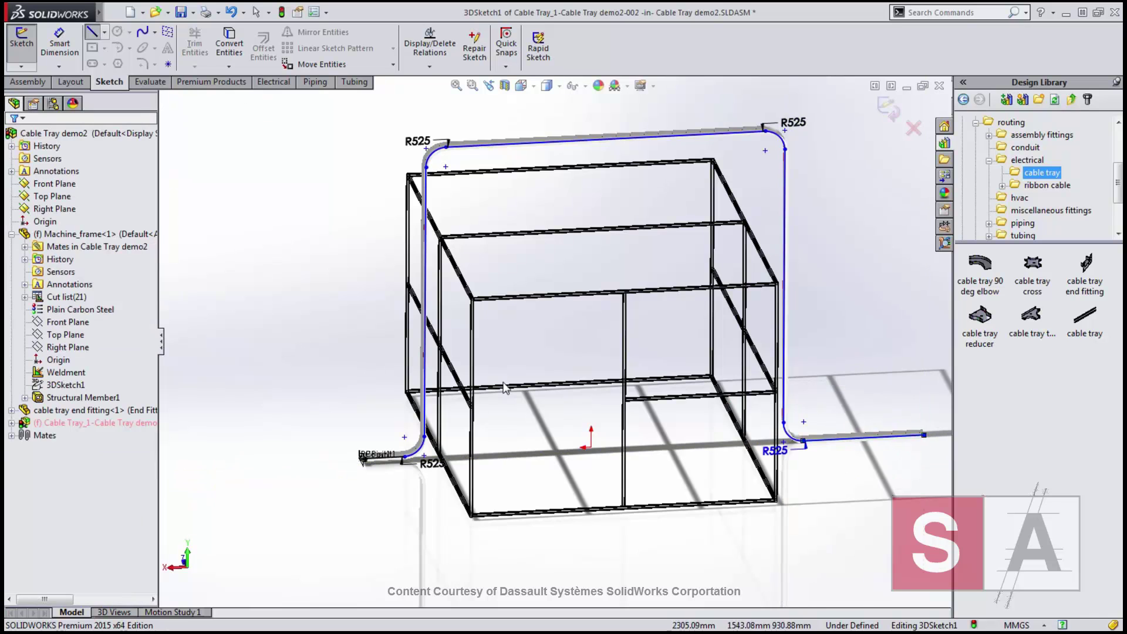
scroll(408, 458, "up", 3)
scroll(477, 431, "up", 1)
scroll(471, 390, "up", 1)
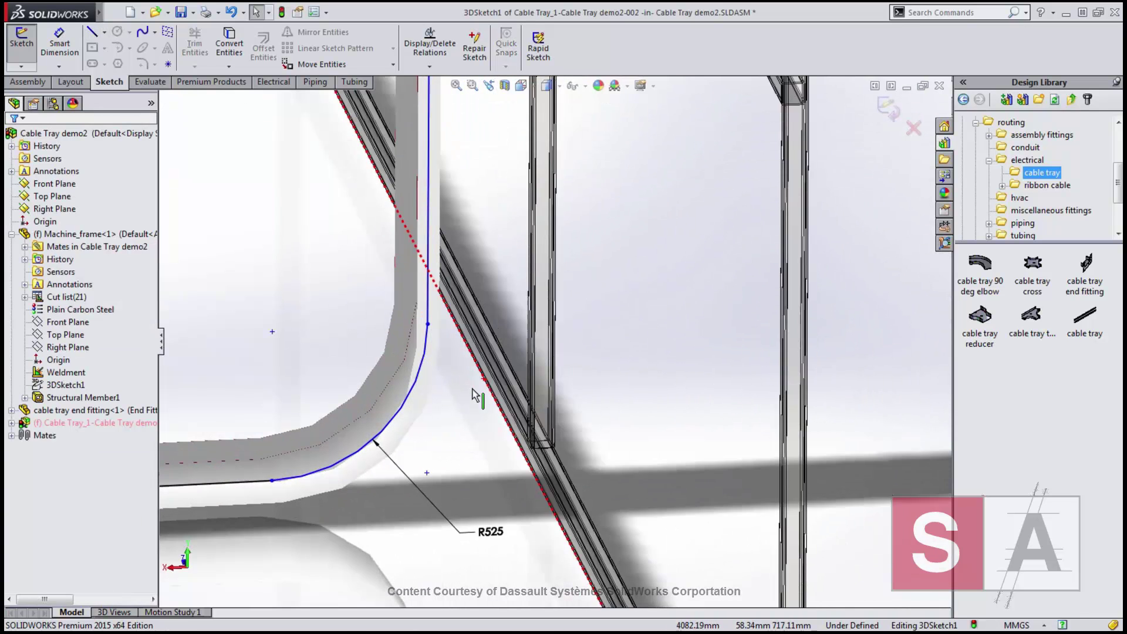
scroll(470, 390, "up", 1)
Constrain the lower and upper bend points On Plane with their adjacent frame faces.
left_click(425, 319)
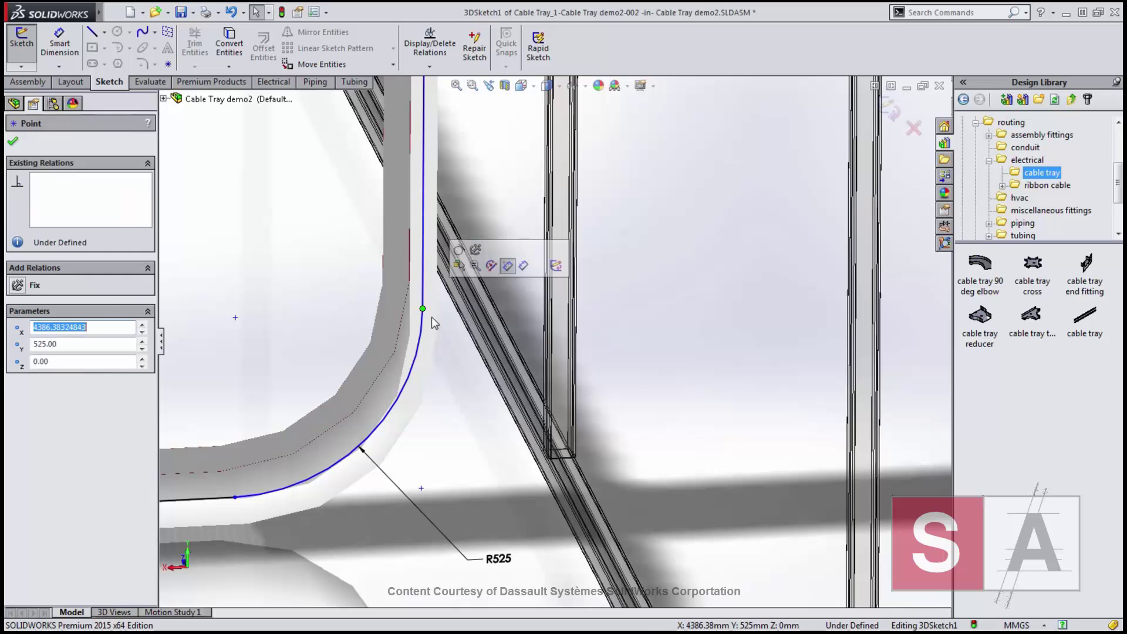
left_click(483, 346, "ctrl")
left_click(584, 296)
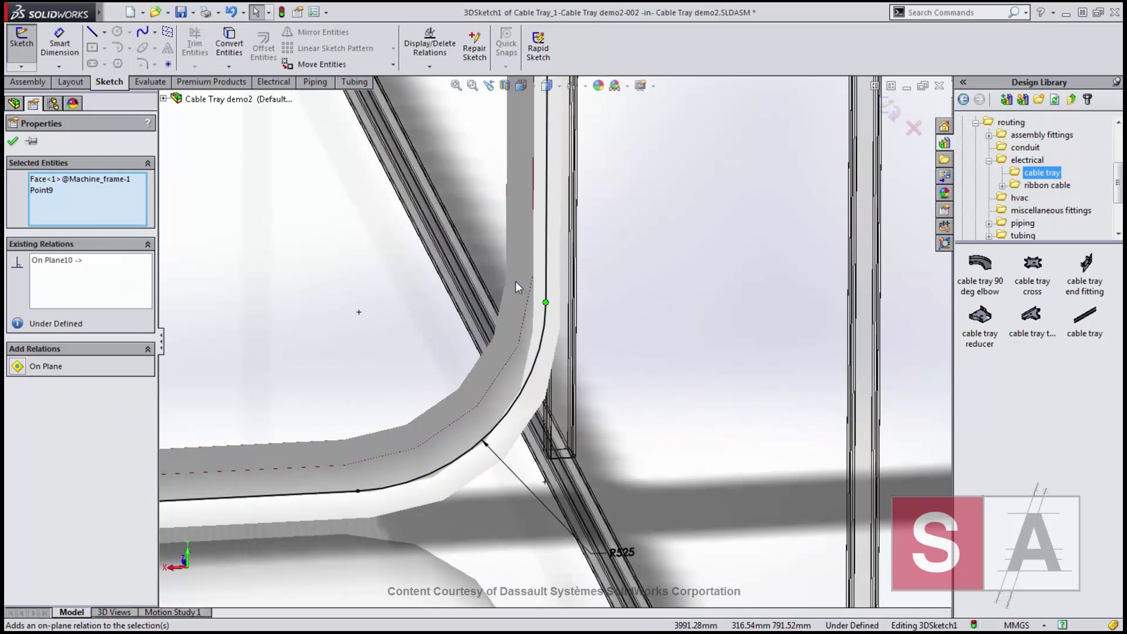
scroll(606, 285, "down", 3)
scroll(558, 543, "down", 2)
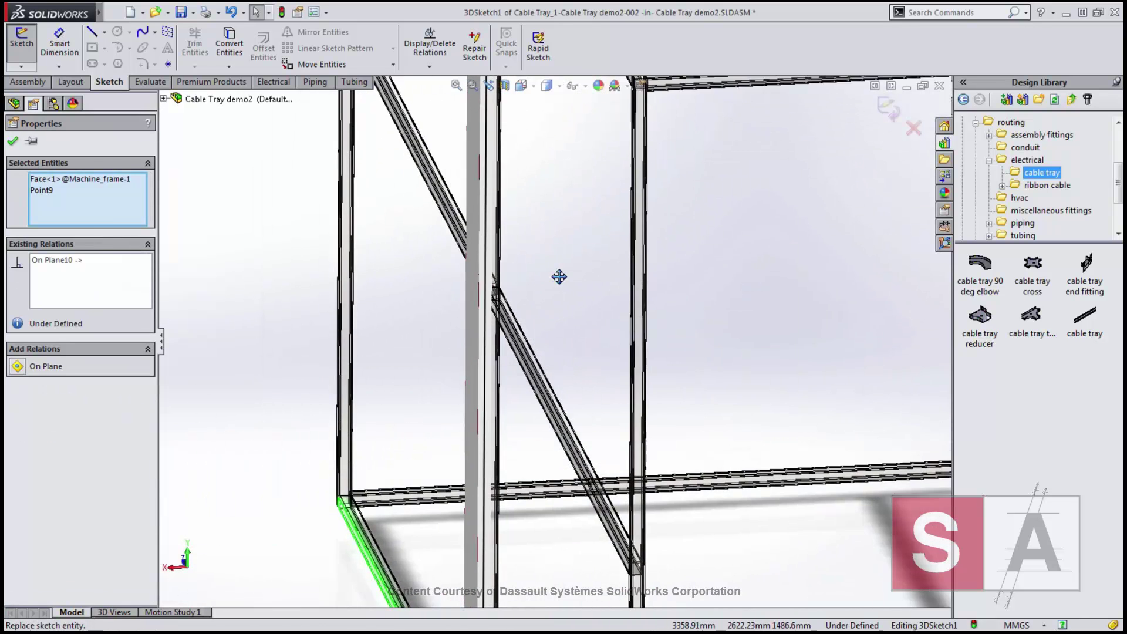
scroll(539, 288, "up", 2)
mouse_move(539, 287)
middle_mouse_down("ctrl")
mouse_move(541, 440)
mouse_move(573, 355)
mouse_move(602, 471)
mouse_move(613, 405)
mouse_move(523, 247)
middle_mouse_up("ctrl")
left_click(584, 176)
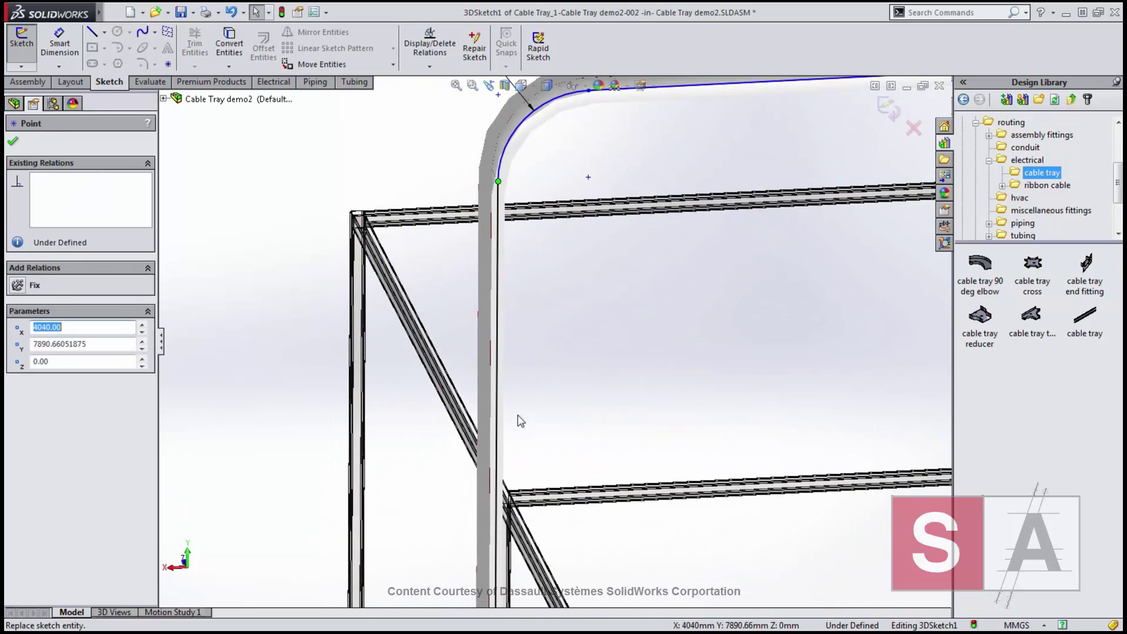
scroll(516, 415, "down", 5)
left_click(475, 553, "ctrl")
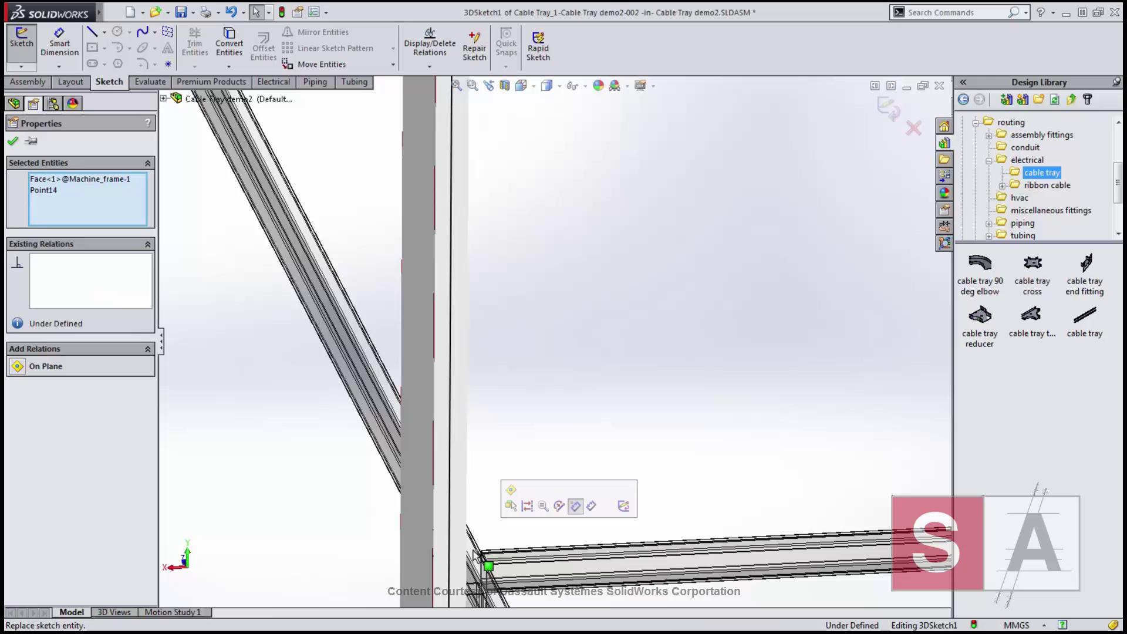
left_click(513, 502)
scroll(502, 491, "up", 3)
left_click(607, 495)
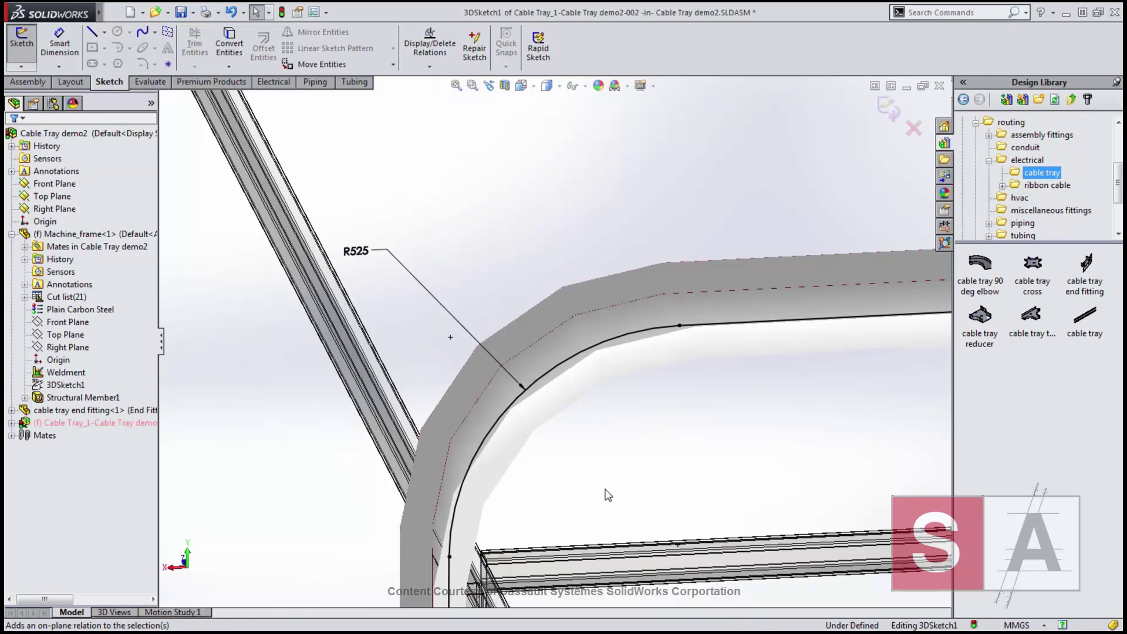
scroll(606, 495, "up", 3)
scroll(678, 511, "up", 3)
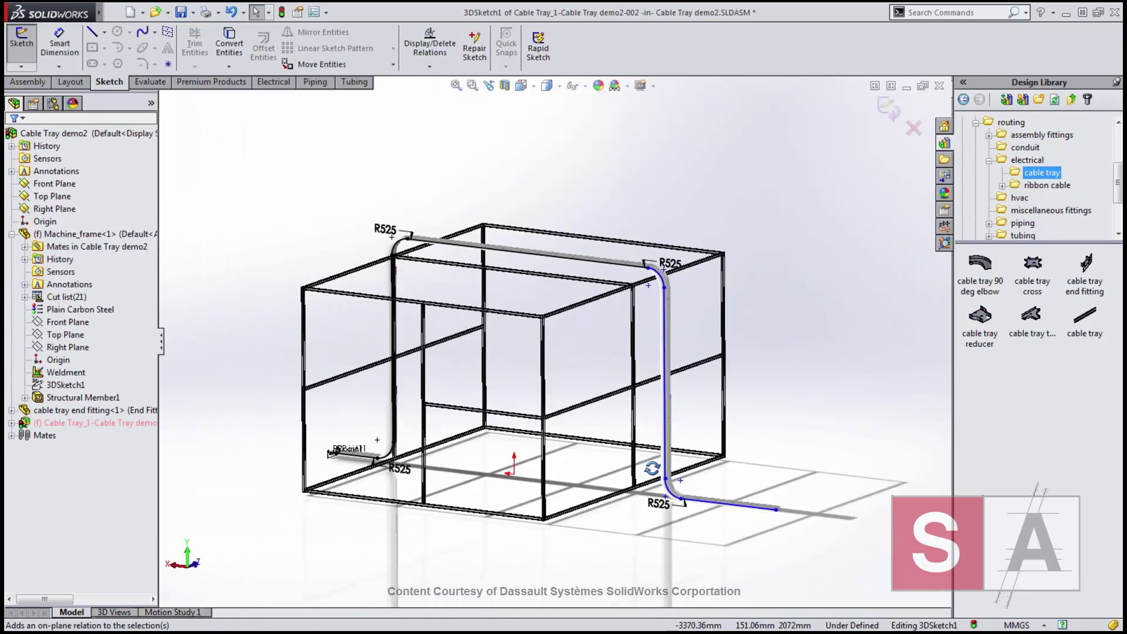
scroll(641, 456, "down", 3)
scroll(641, 456, "down", 3)
scroll(616, 352, "down", 2)
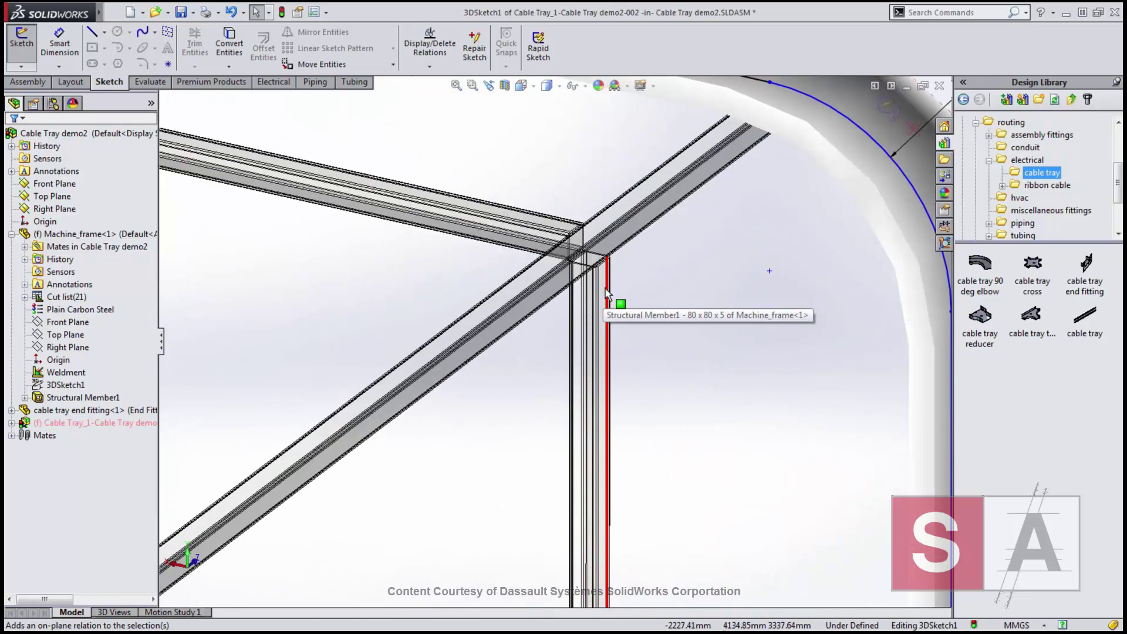
Constrain the far bend's end point On Plane with the frame member face.
left_click(602, 297)
scroll(734, 356, "up", 2)
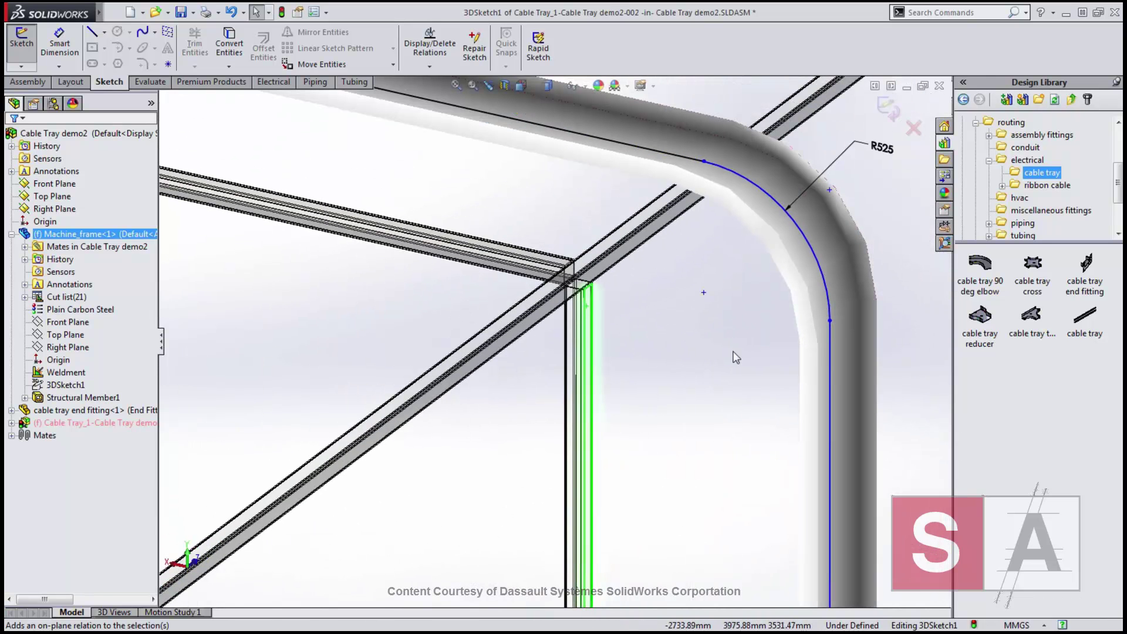
left_click(829, 322, "ctrl")
left_click(867, 264)
scroll(855, 266, "up", 2)
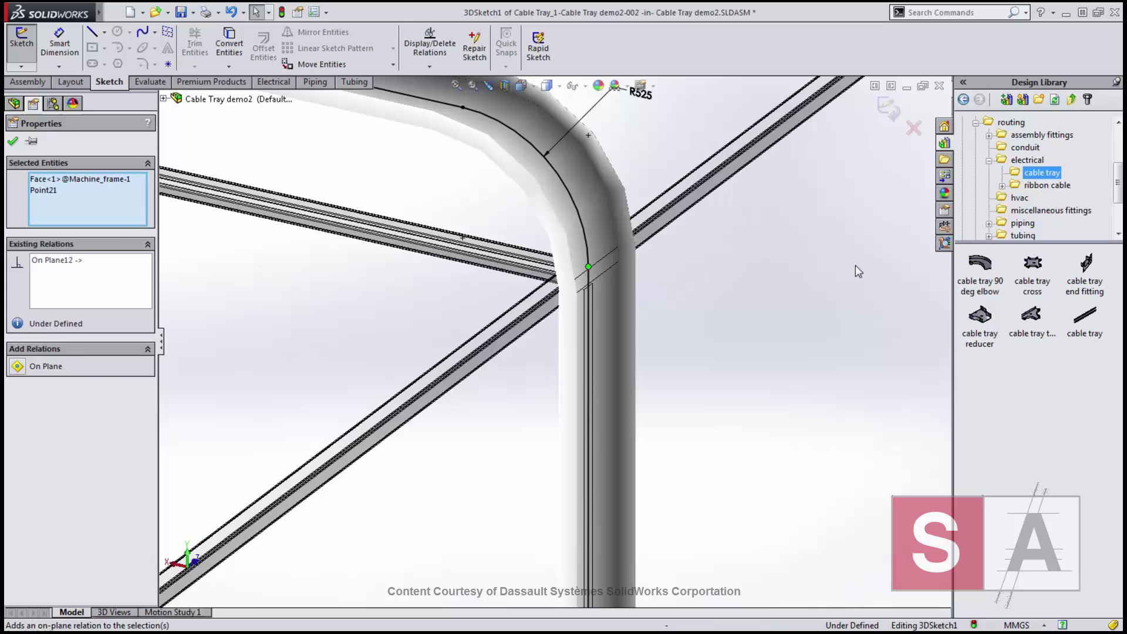
key("Escape")
scroll(578, 574, "up", 3)
scroll(572, 570, "up", 2)
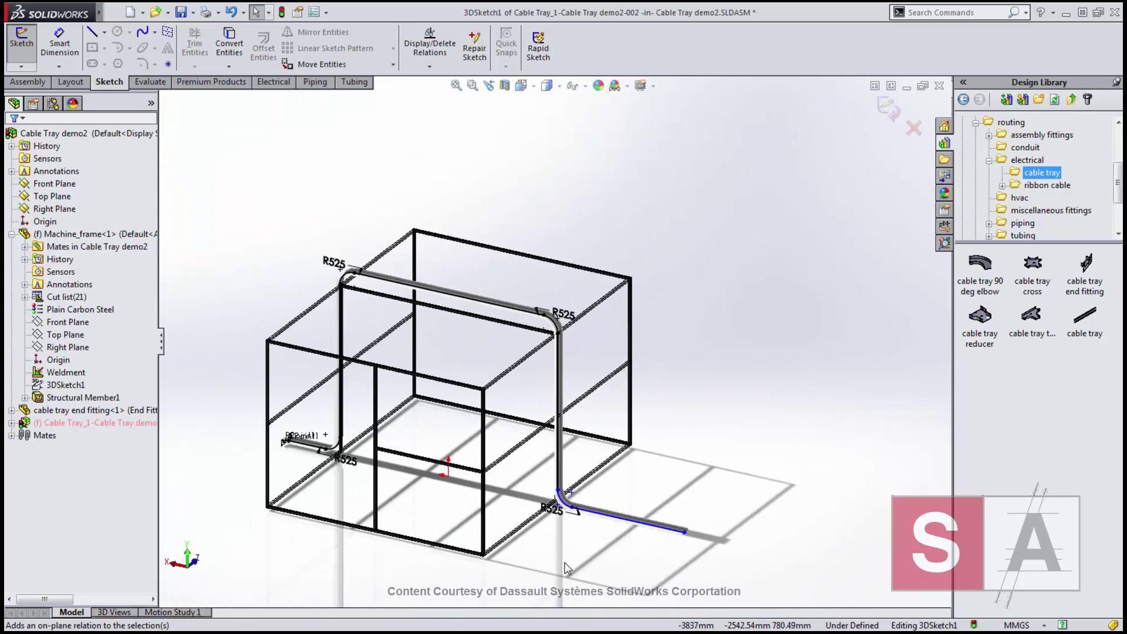
Make the bottom return line (Line6) coincident with its far end point (Point8).
left_click(599, 525)
left_click(328, 452, "ctrl")
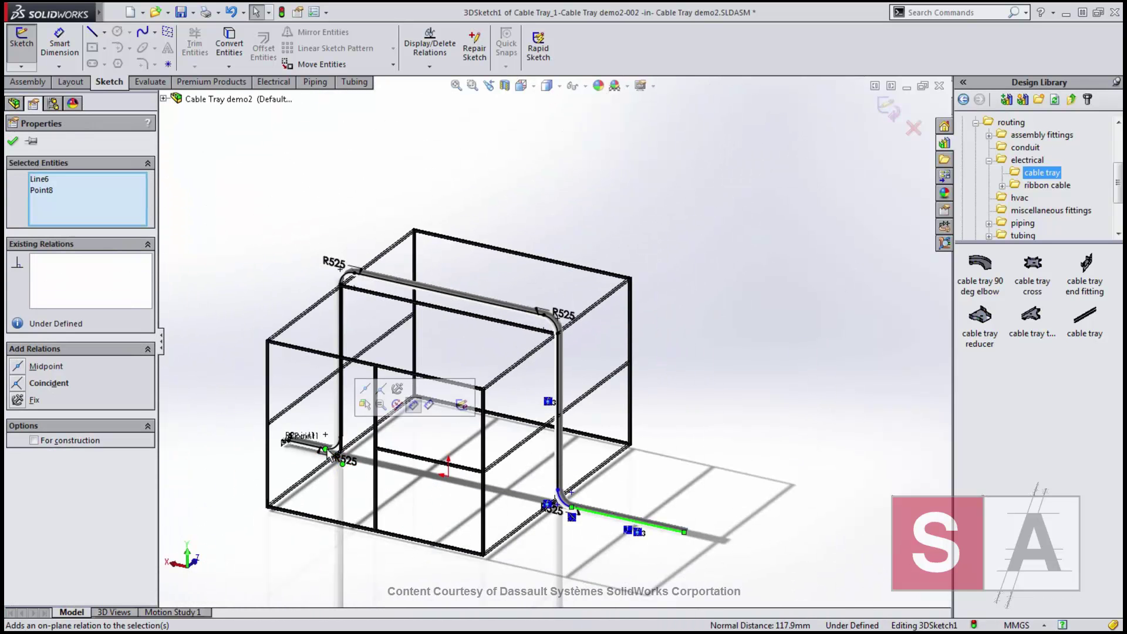
left_click(381, 404)
key("Escape")
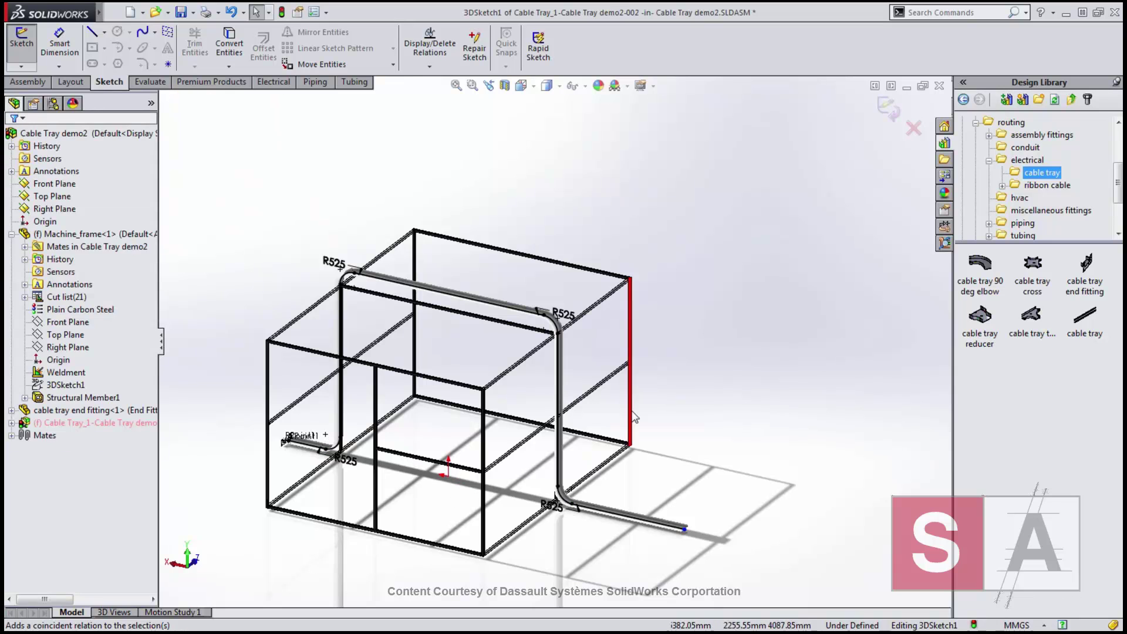
Drop a cable tray cross fitting onto the top route segment and confirm its configuration.
left_click_drag(1036, 273, 454, 292)
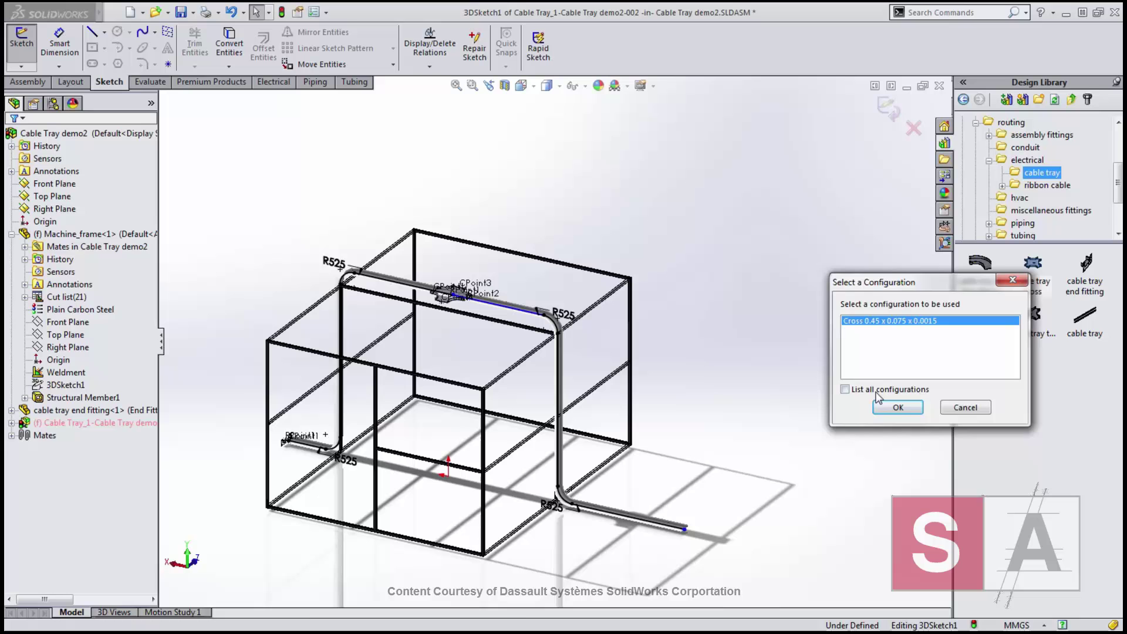
left_click(898, 408)
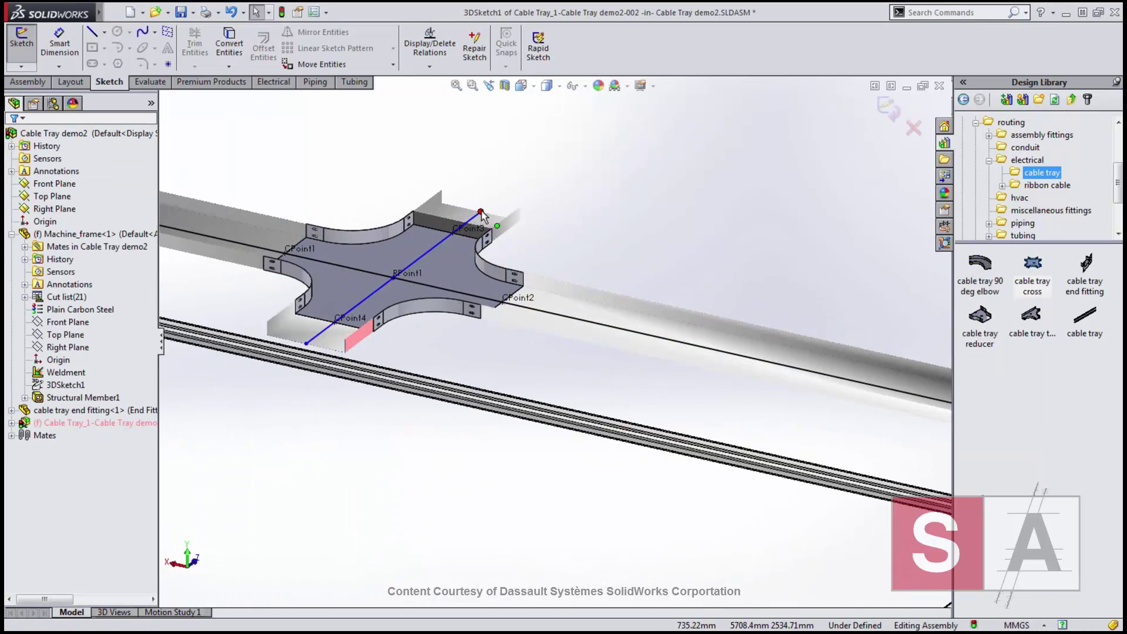
scroll(481, 210, "up", 2)
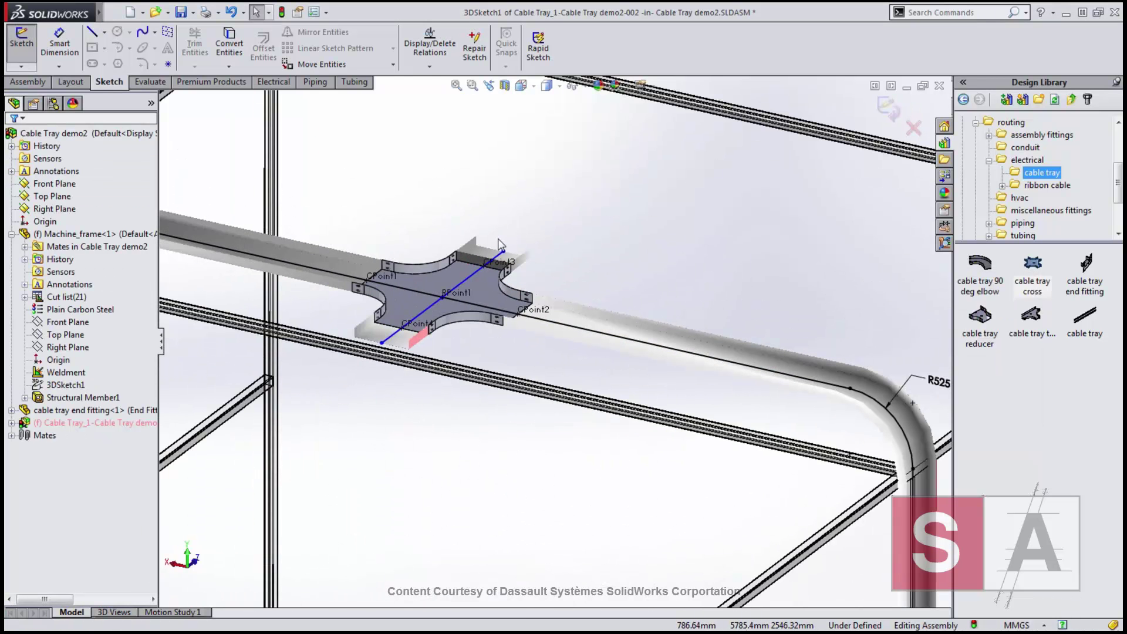
Stretch a branch line from the cross outlet out past the frame edge and start a new route line there.
left_click_drag(502, 252, 616, 150)
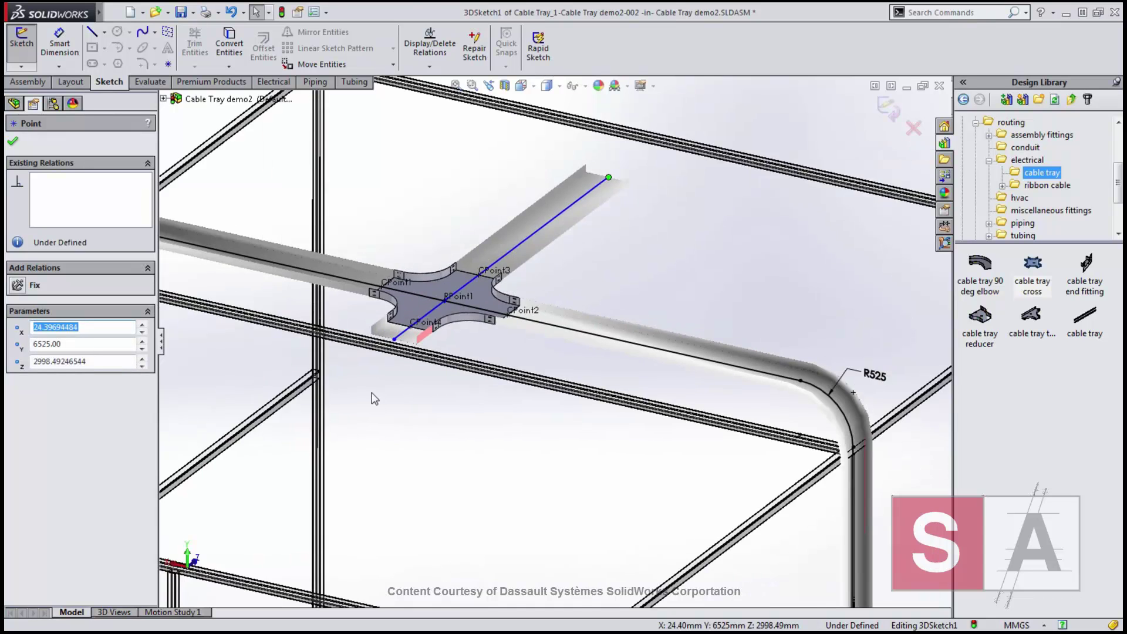
scroll(372, 427, "up", 3)
scroll(587, 282, "down", 3)
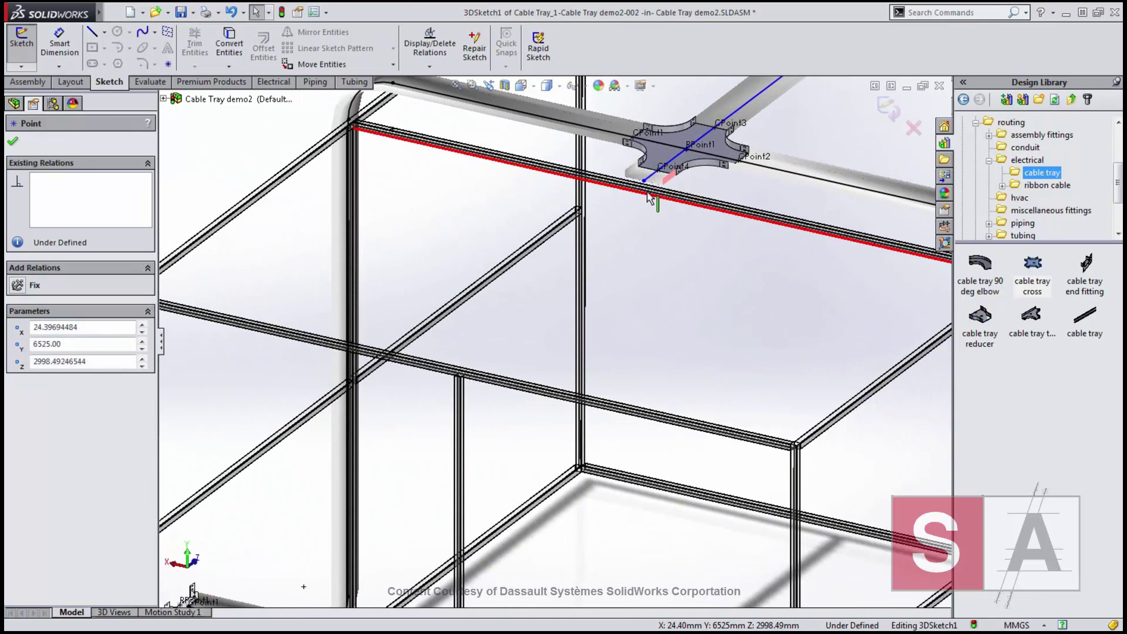
left_click_drag(639, 194, 419, 388)
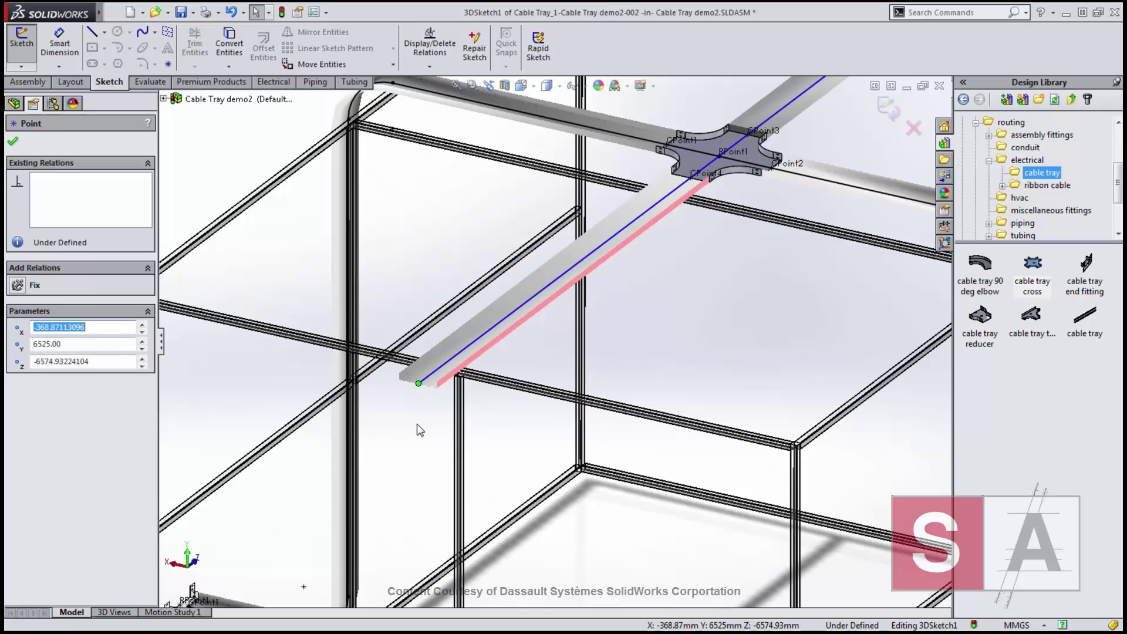
right_click_drag(420, 430, 419, 396)
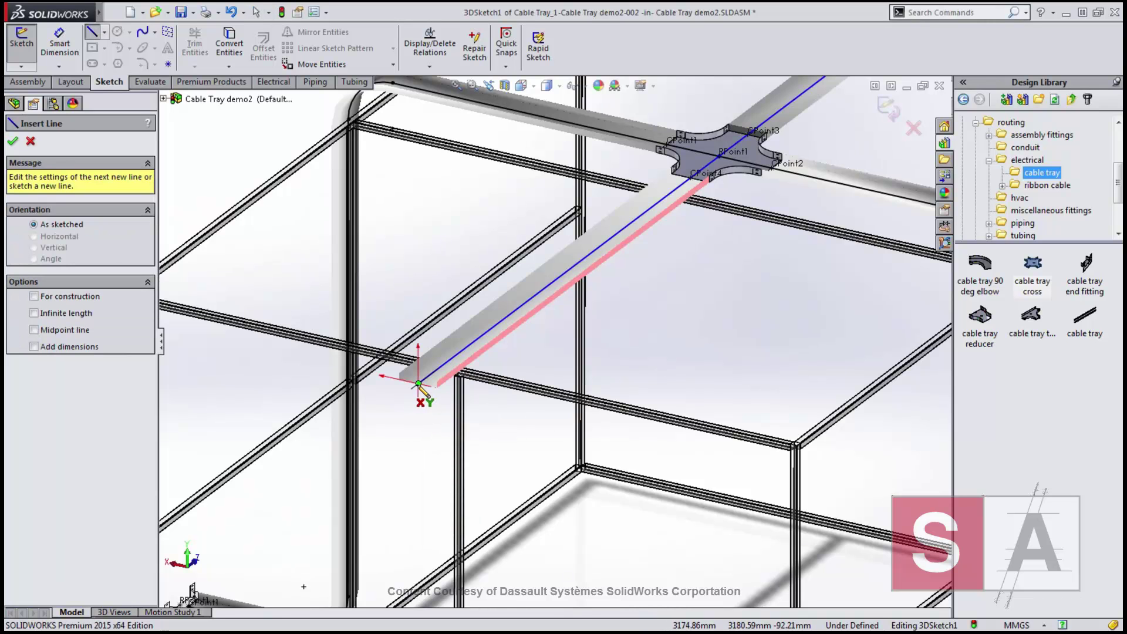
Sketch the branch dropping down the frame post with R525 bends and running out along the floor.
left_click(421, 386)
scroll(494, 493, "up", 3)
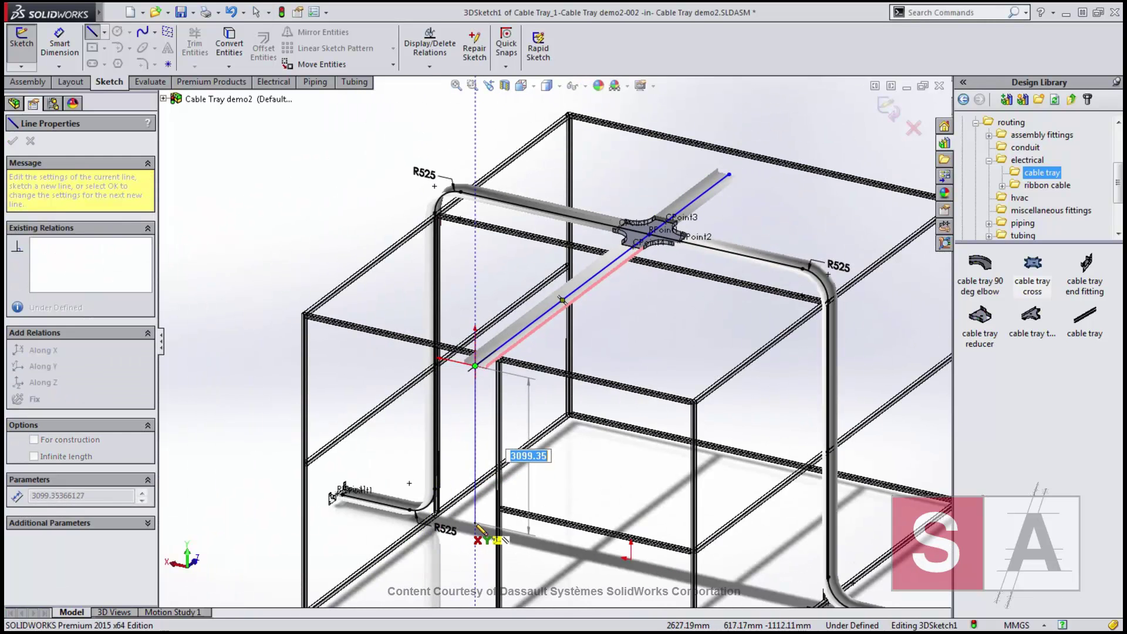
left_click(476, 526)
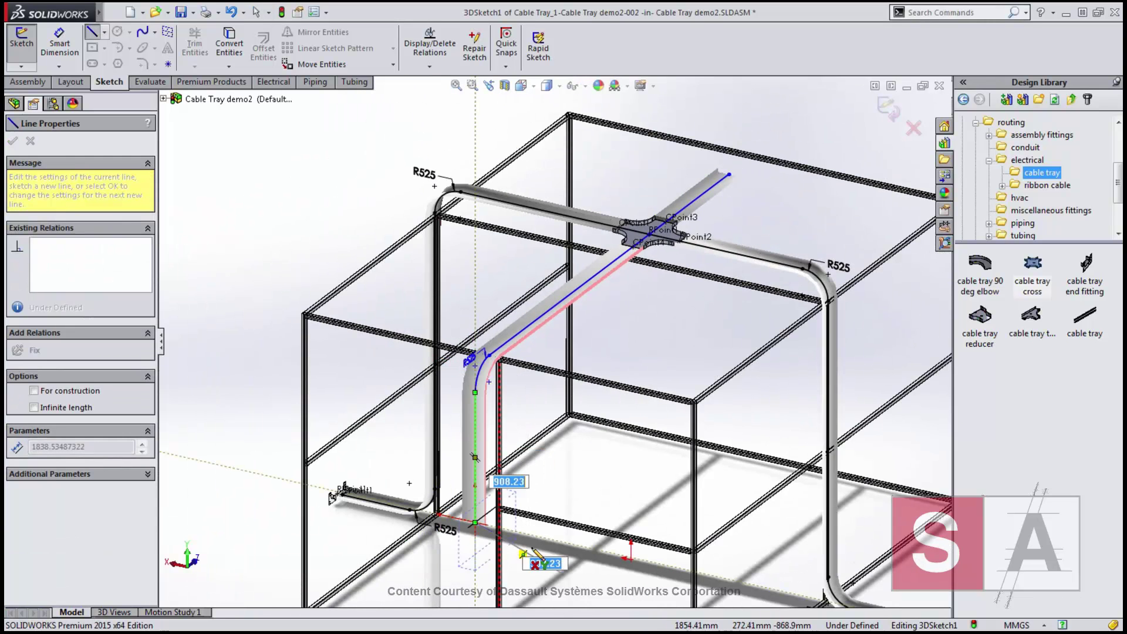
left_click(623, 558)
scroll(616, 555, "up", 2)
scroll(598, 550, "down", 4)
scroll(586, 546, "down", 2)
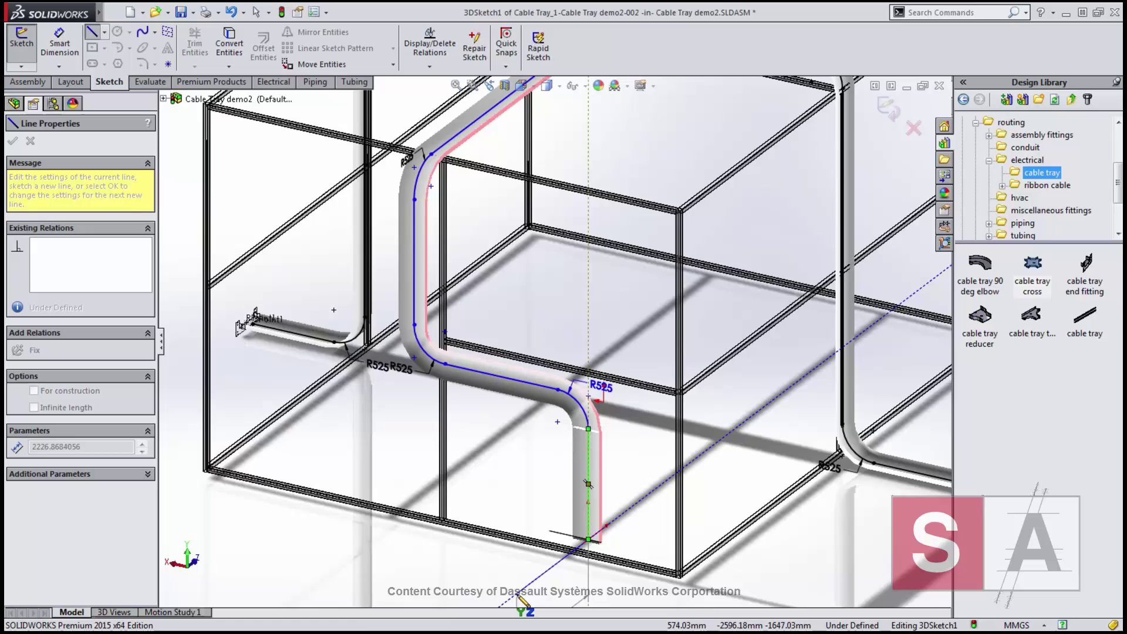
scroll(522, 600, "up", 2)
left_click(502, 553)
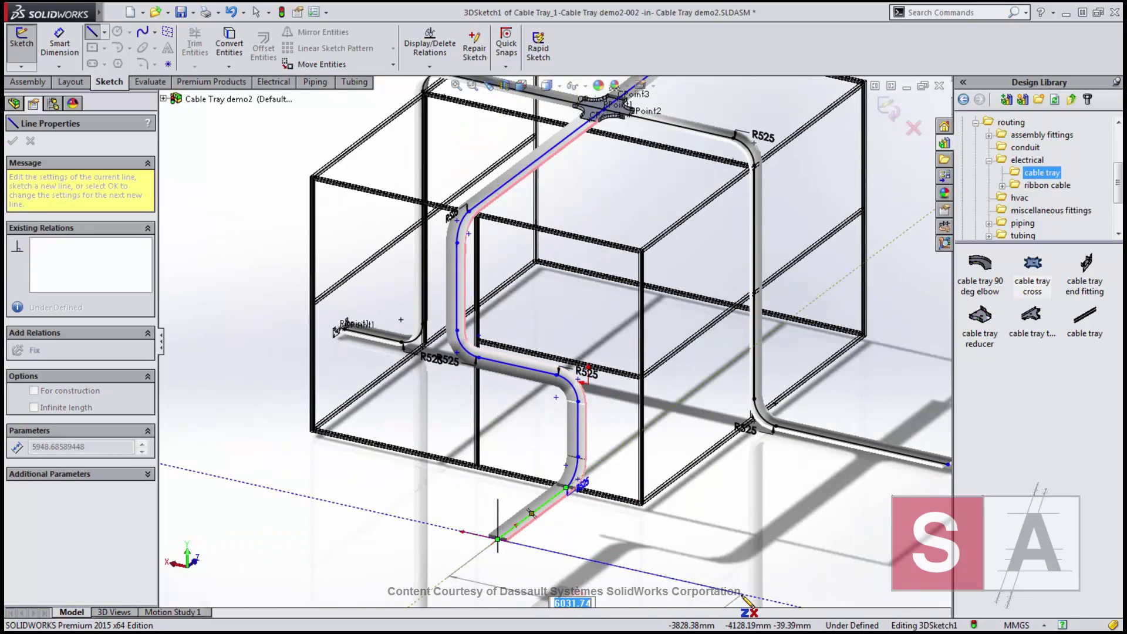
left_click(766, 603)
key("Escape")
scroll(757, 542, "up", 2)
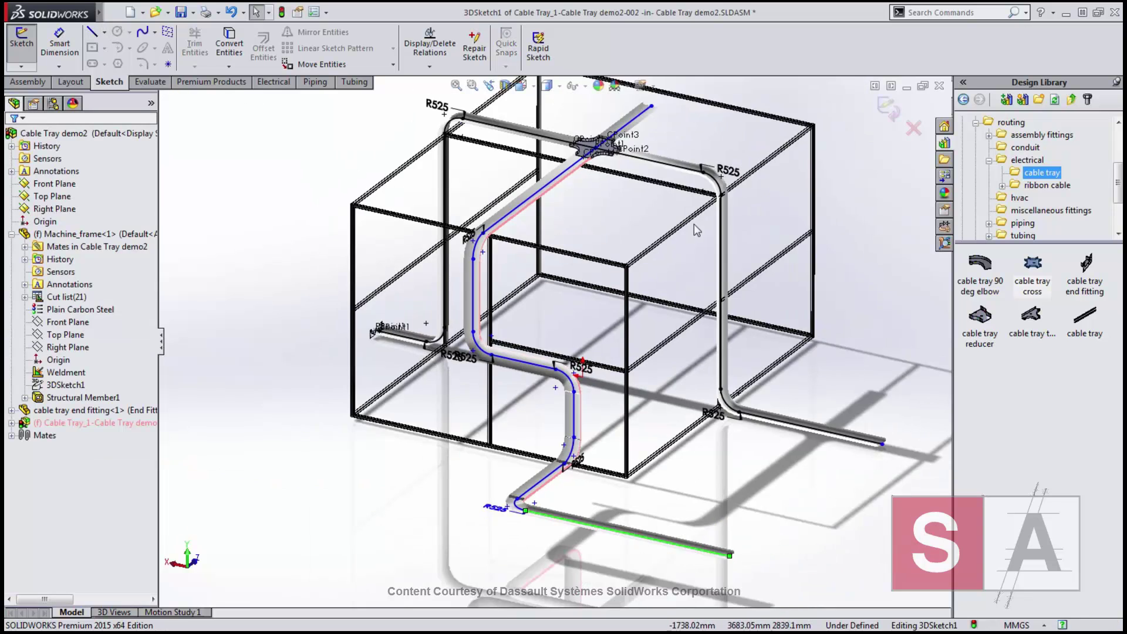
scroll(621, 284, "down", 3)
Sketch a second branch from the cross across the frame top, down its side with R525 bends and out along the floor.
key("s")
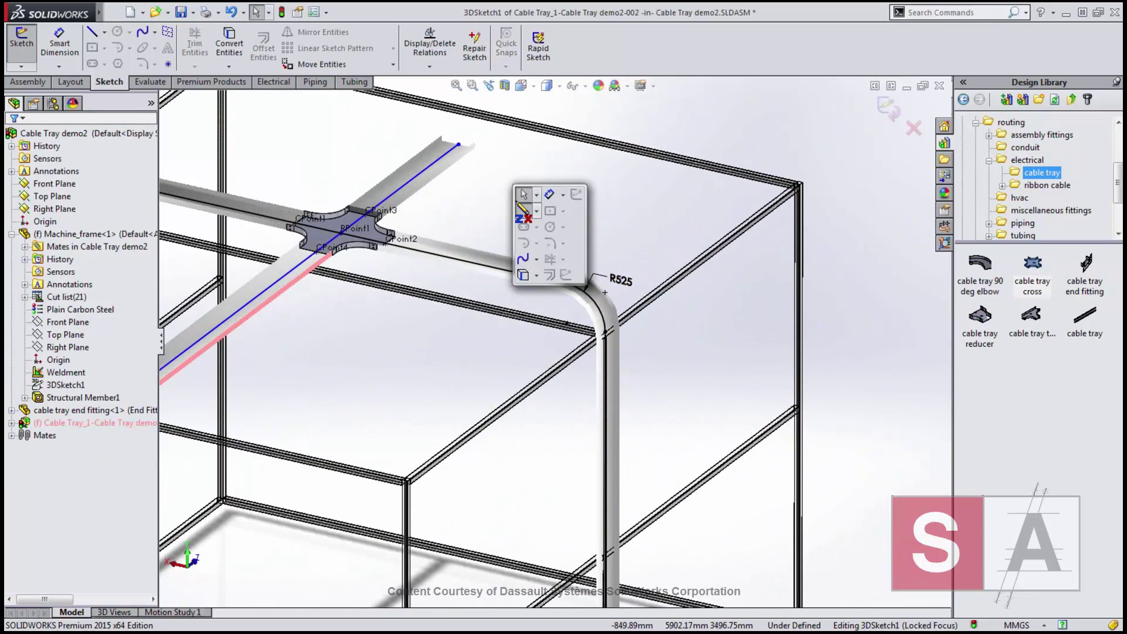
left_click(523, 209)
left_click(457, 144)
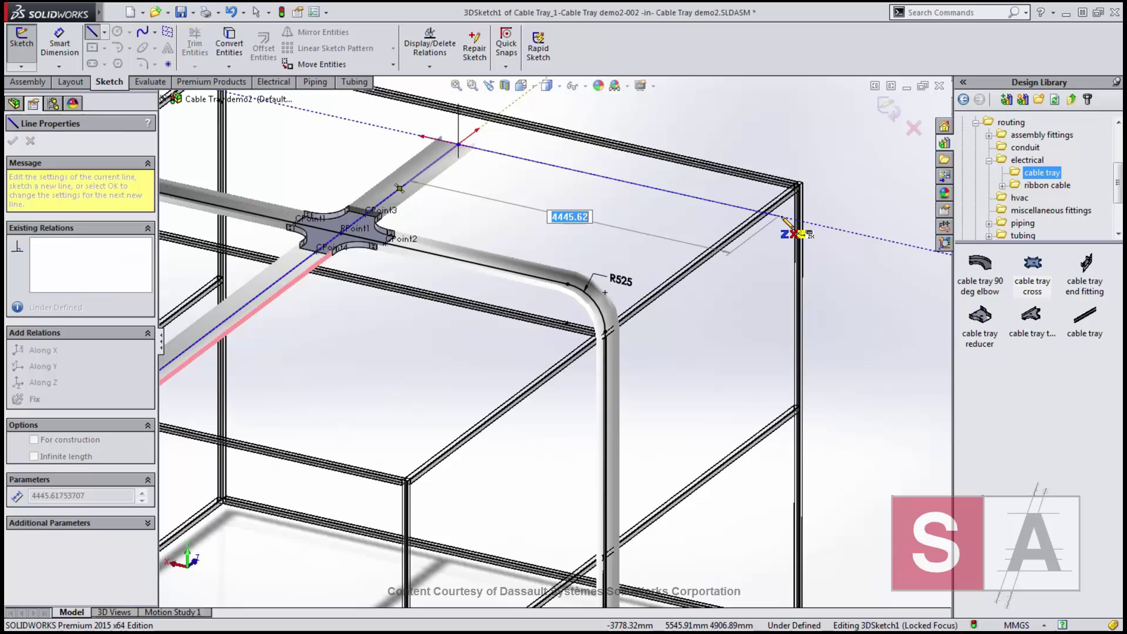
left_click(783, 217)
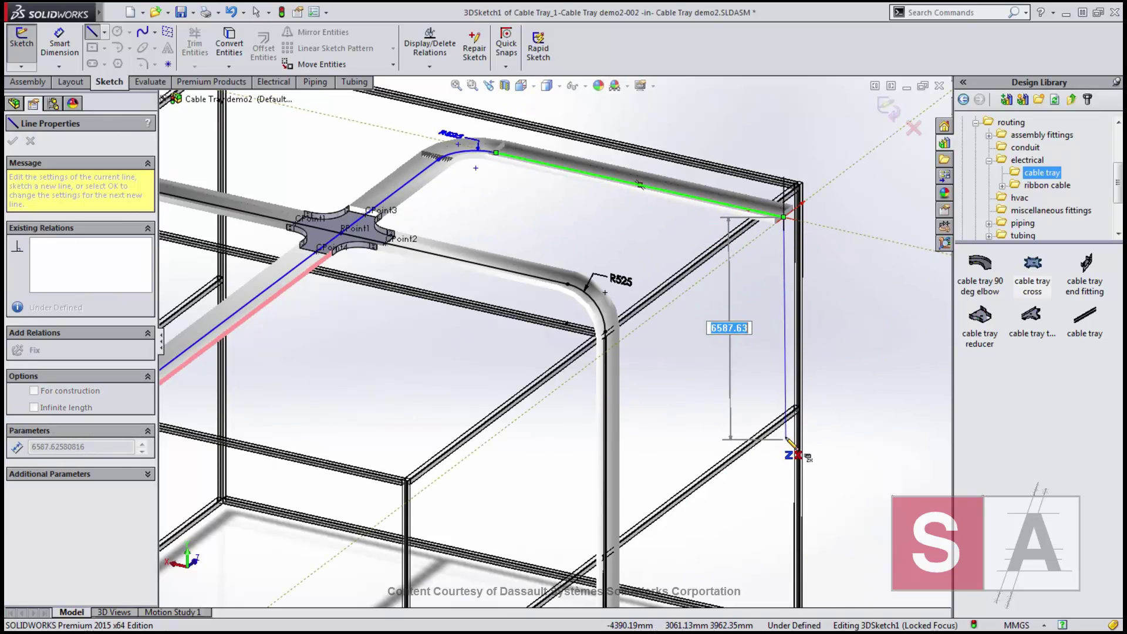
left_click(784, 394)
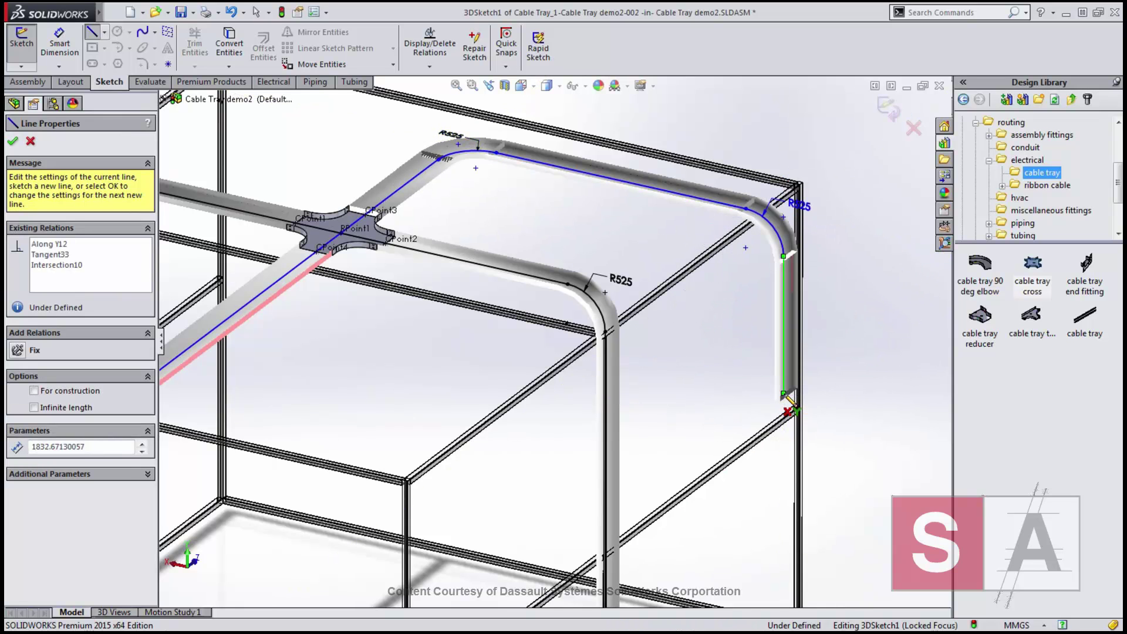
left_click(715, 462)
scroll(669, 476, "up", 3)
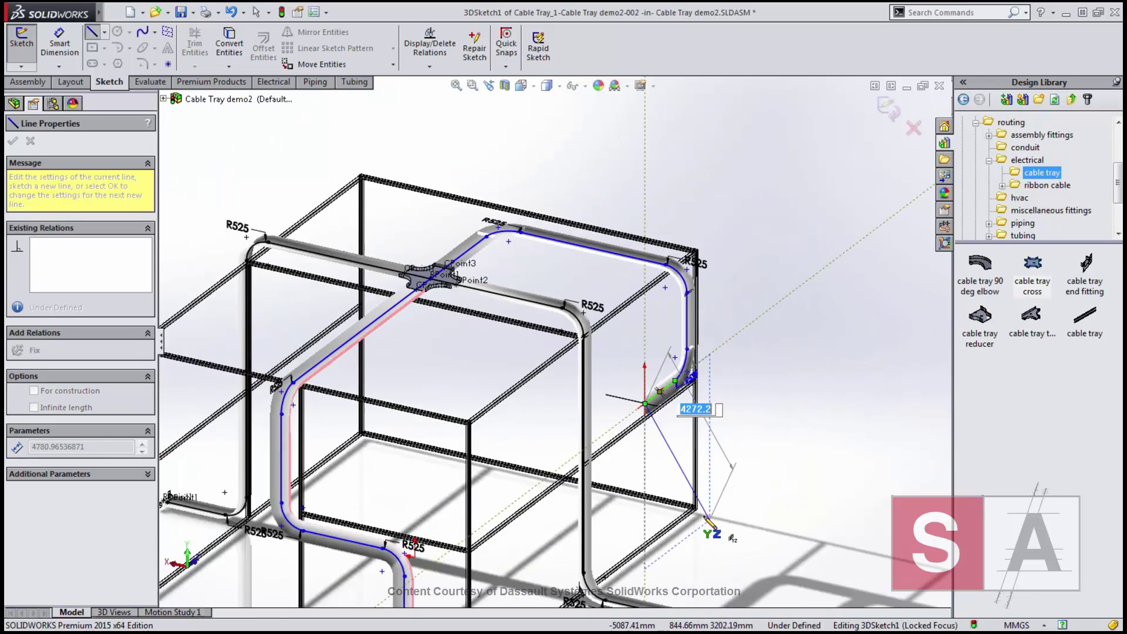
scroll(611, 498, "down", 3)
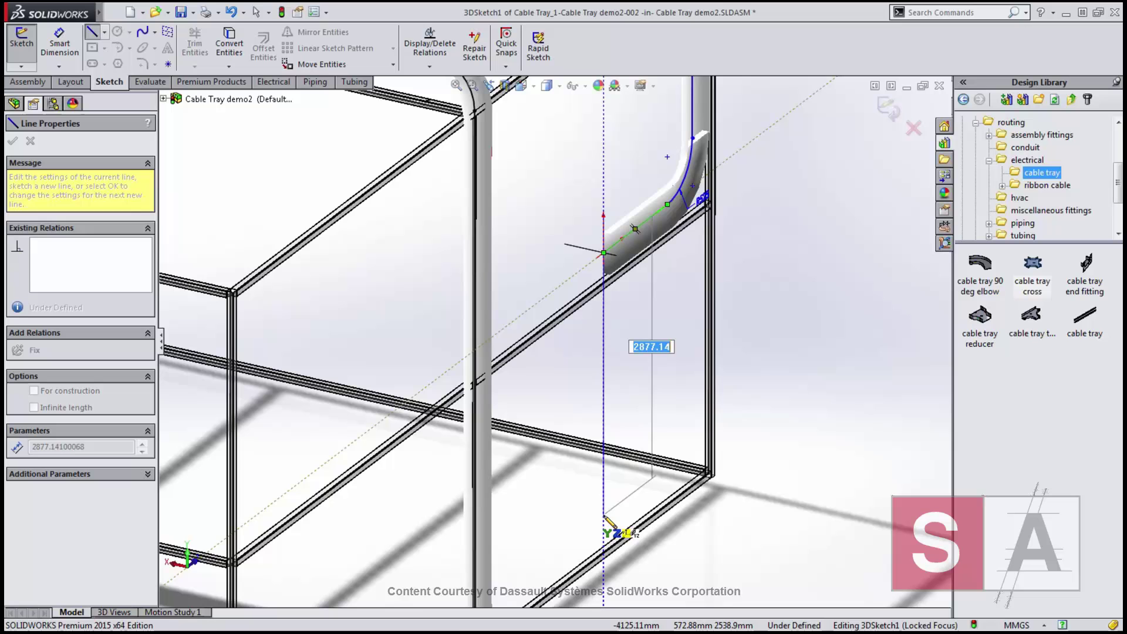
left_click(604, 518)
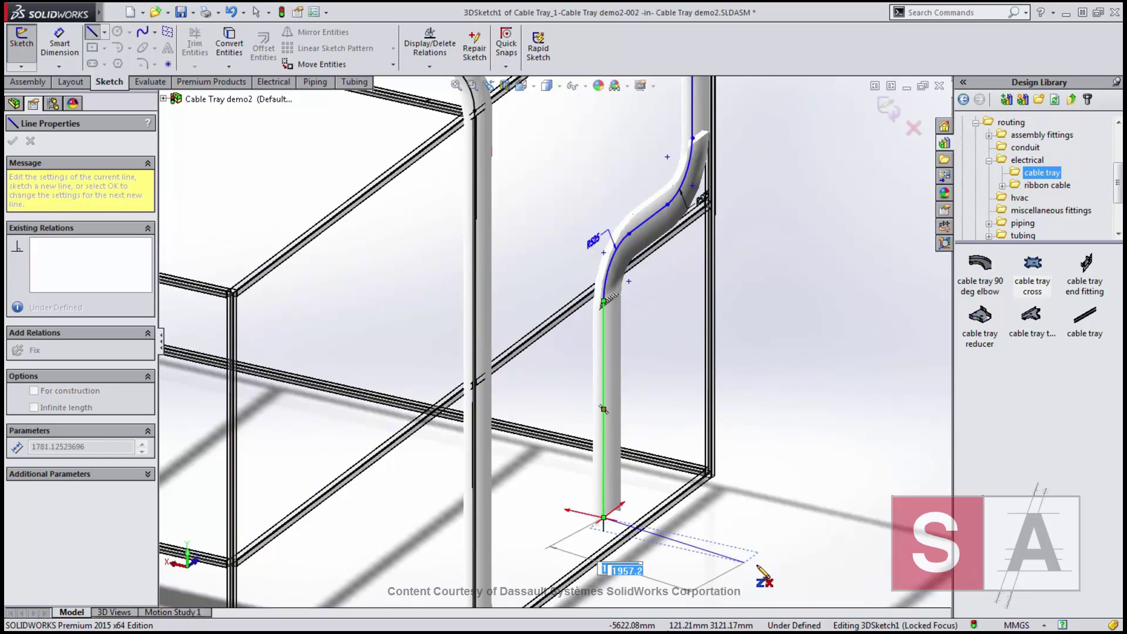
left_click(844, 577)
key("Escape")
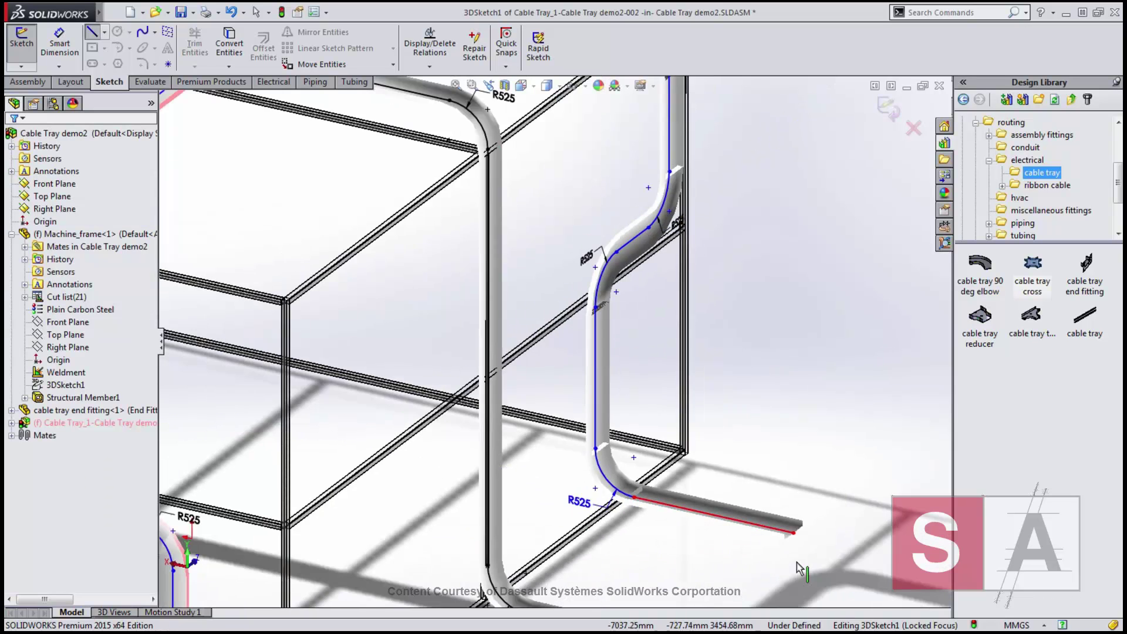
scroll(659, 504, "up", 3)
Add an Along Z relation between the first pair of floor tray end points.
left_click(689, 393)
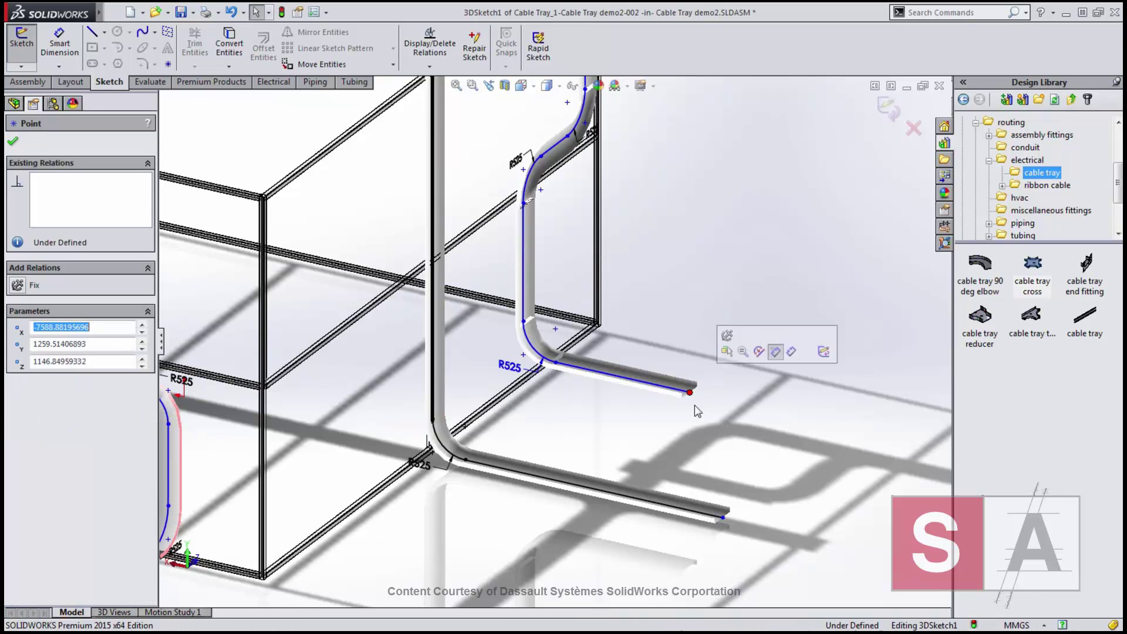
left_click(721, 517, "ctrl")
left_click(791, 459)
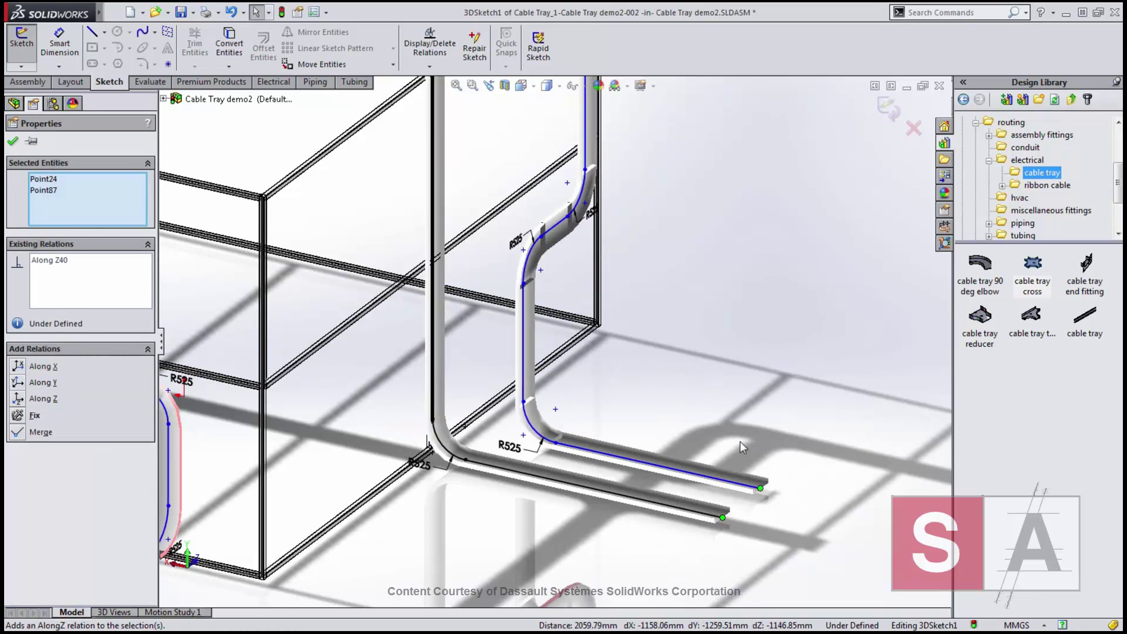
key("Escape")
scroll(496, 535, "up", 2)
Add an Along Z relation between the lower tray run end and the other branch end.
left_click(552, 511)
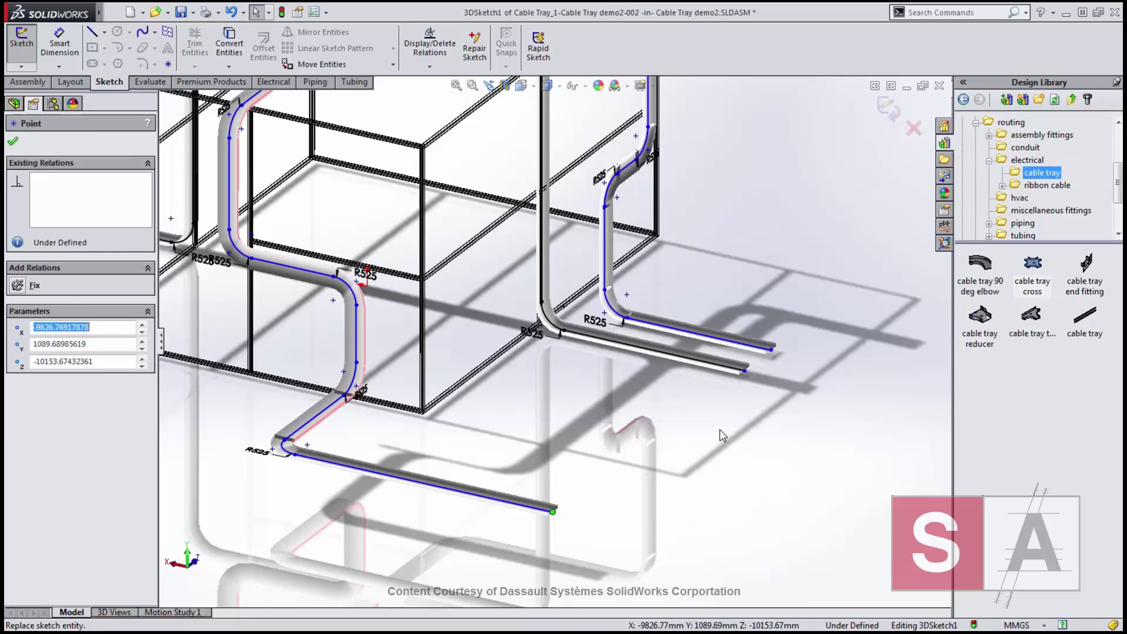
left_click(744, 373, "ctrl")
left_click(810, 318)
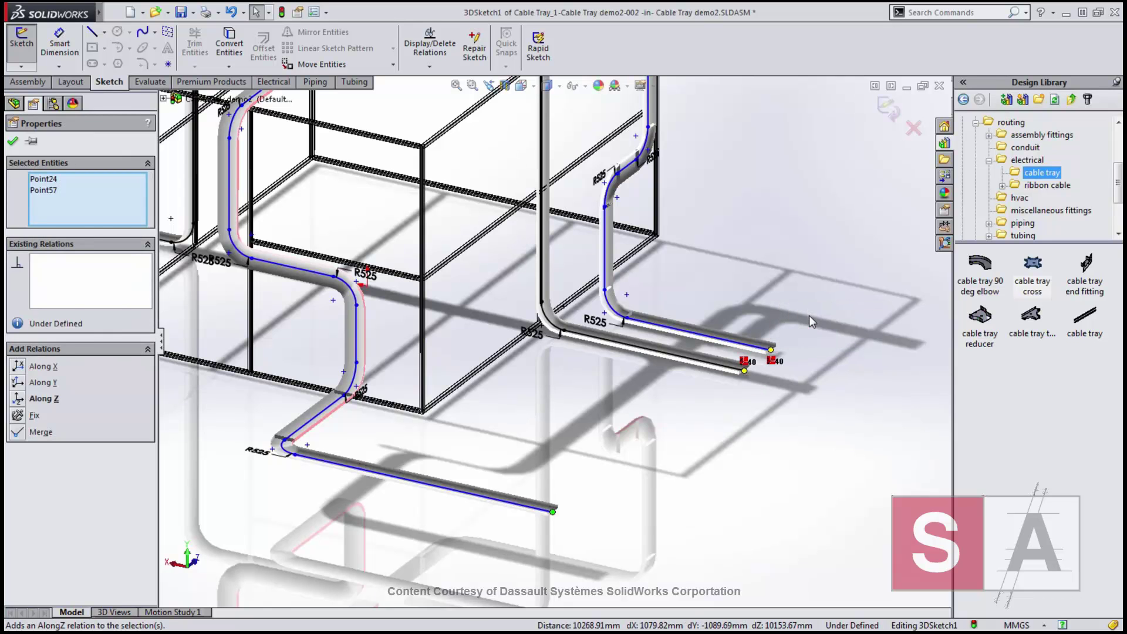
left_click(798, 291)
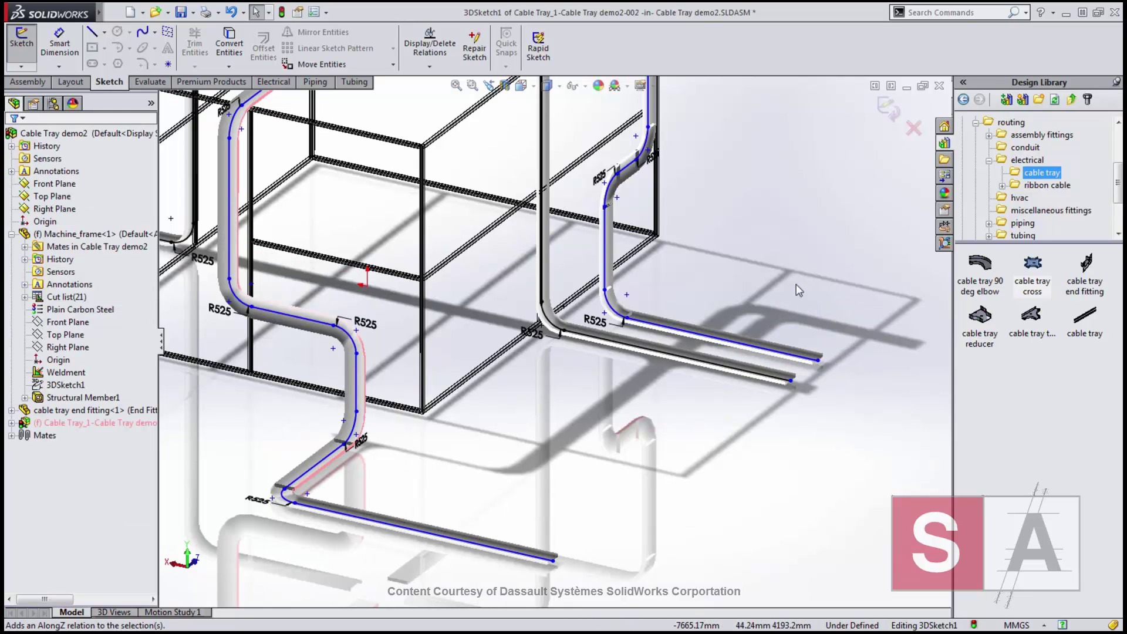
Exit the route sketch to build the solid trays, then fit the whole frame and trays in view.
left_click(889, 113)
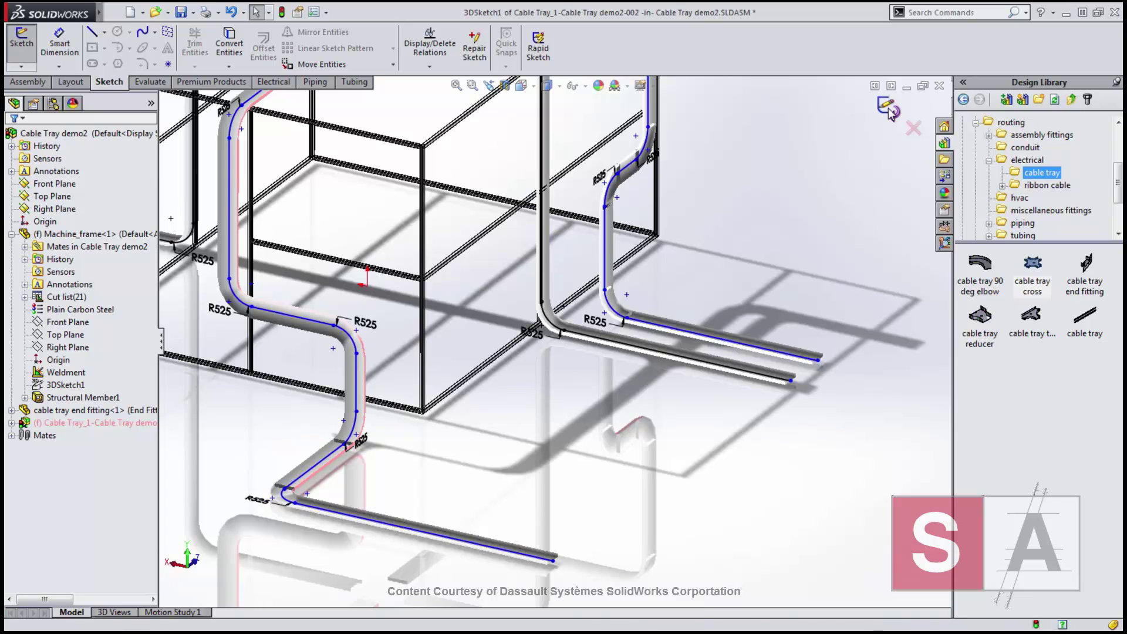
left_click(889, 113)
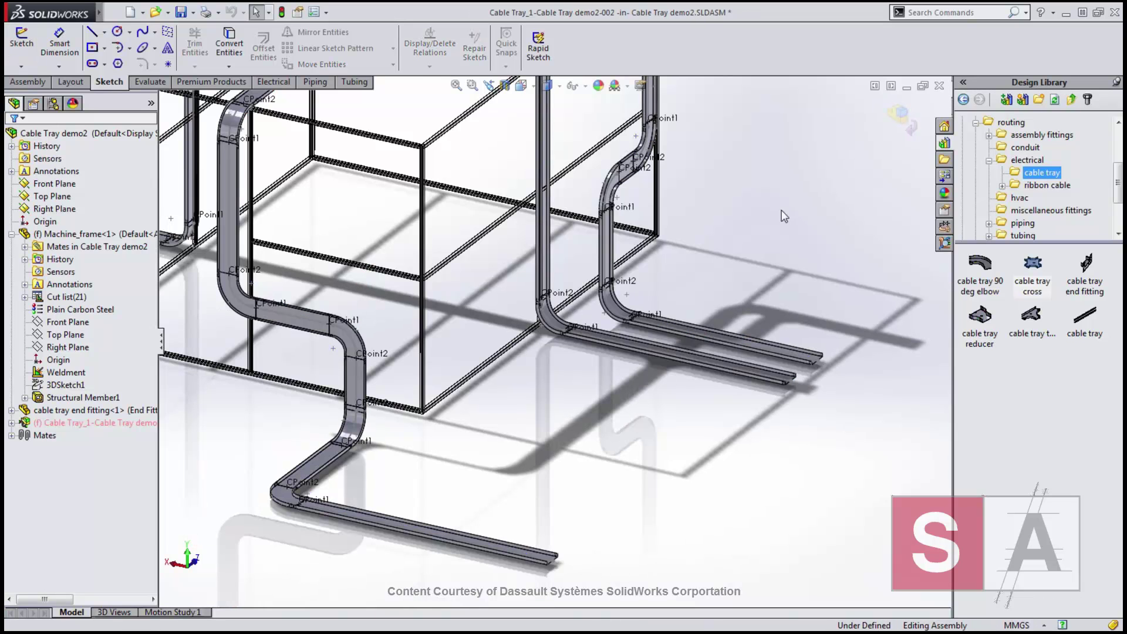
scroll(749, 239, "down", 5)
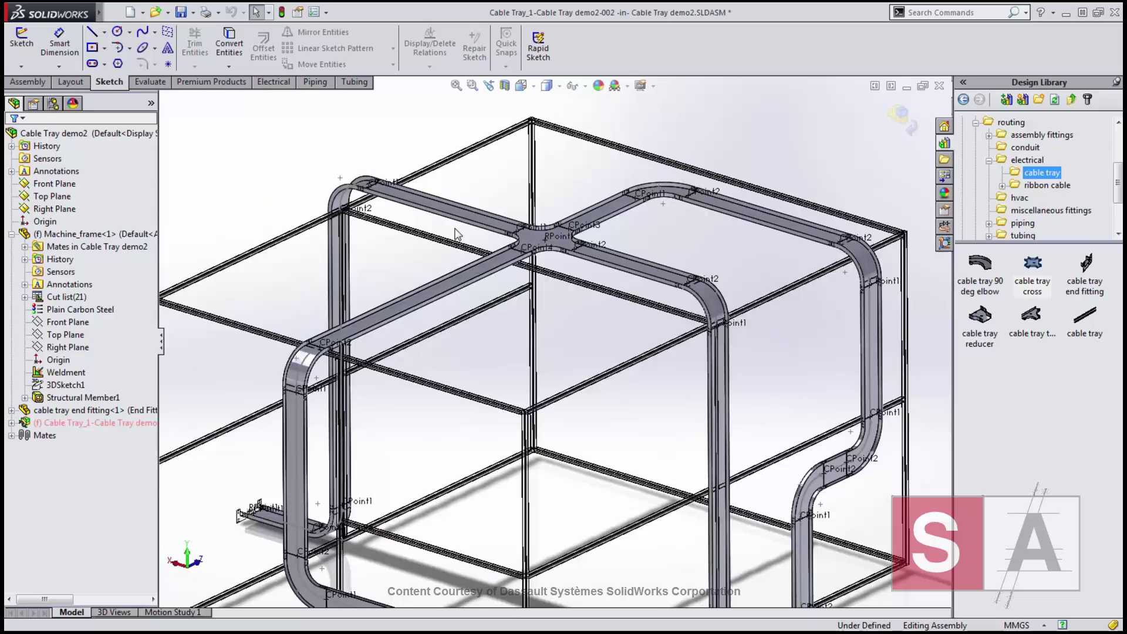
mouse_move(581, 291)
middle_mouse_down()
mouse_move(525, 298)
mouse_move(723, 224)
middle_mouse_up()
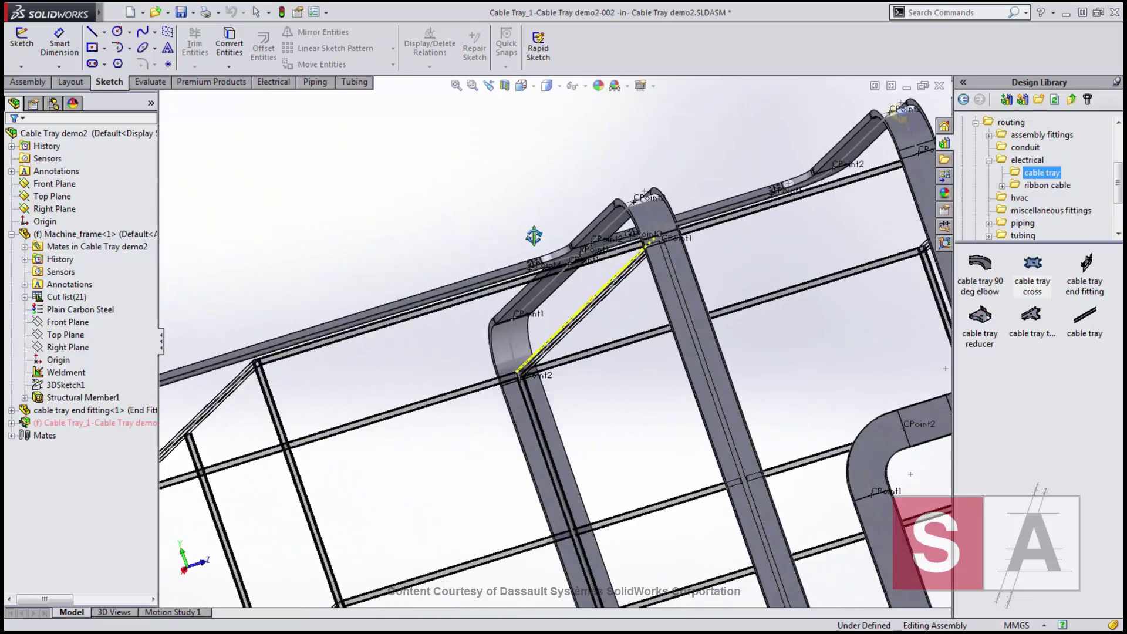
key("f")
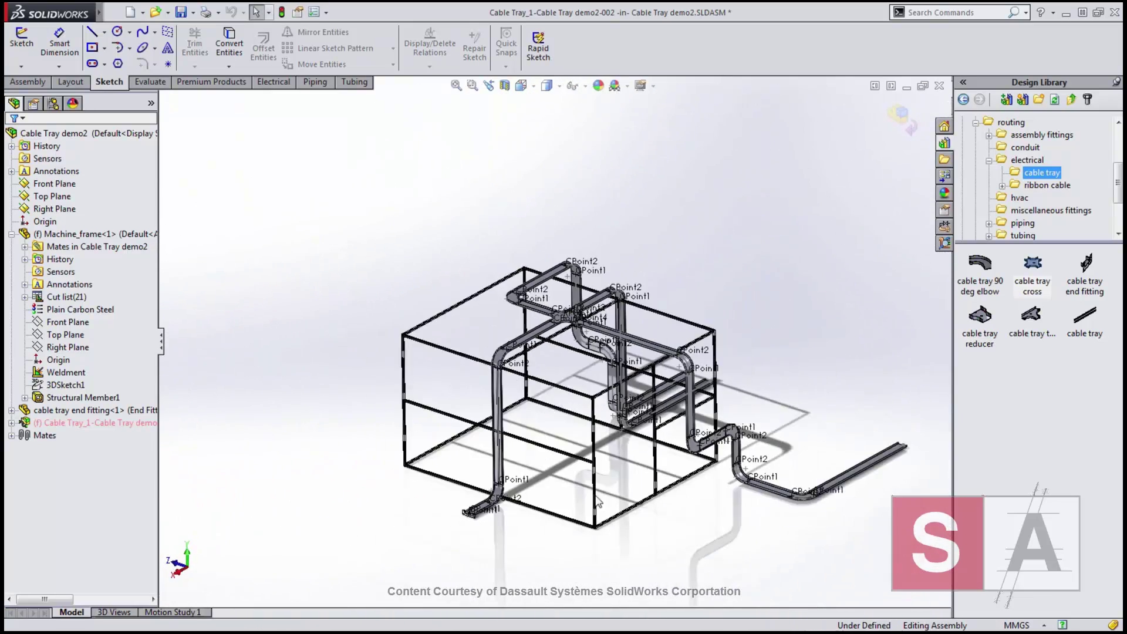